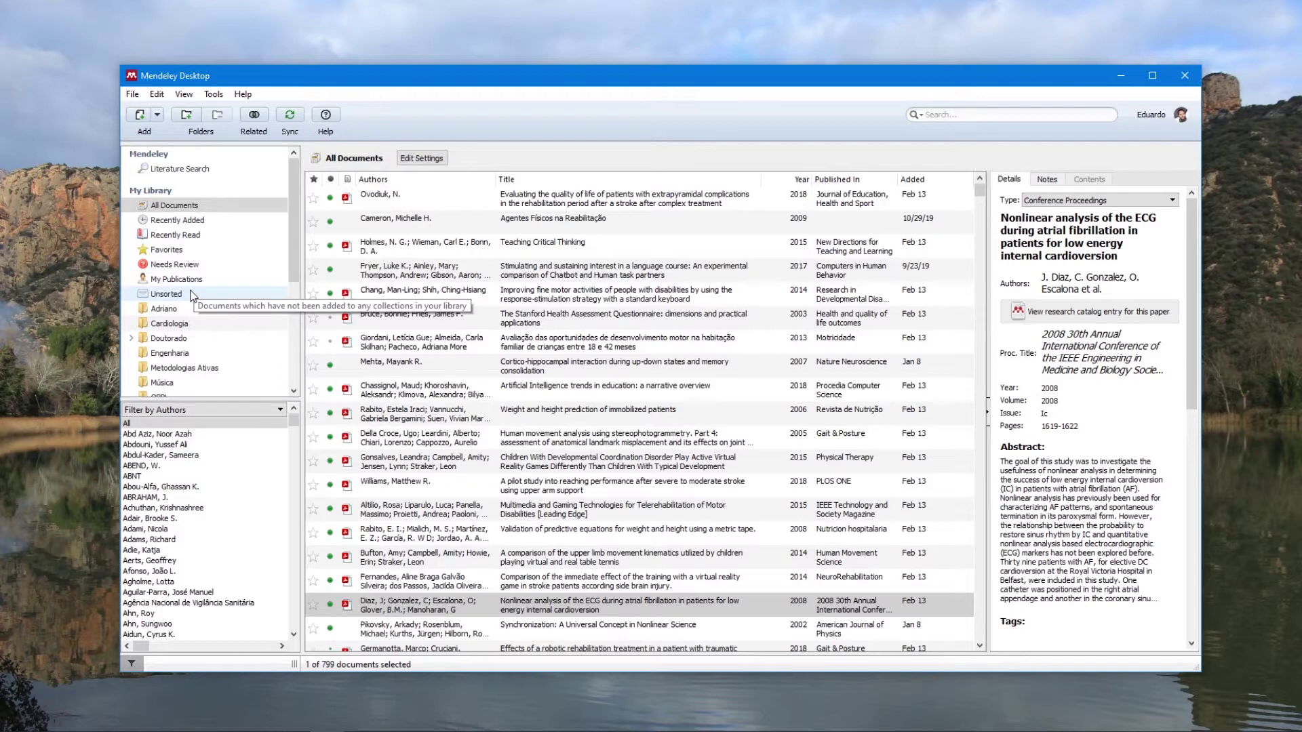
# - Look through the library folders, filter all documents by the author ABNT, and clear the filter
pyautogui.scroll(-3, 189, 315)
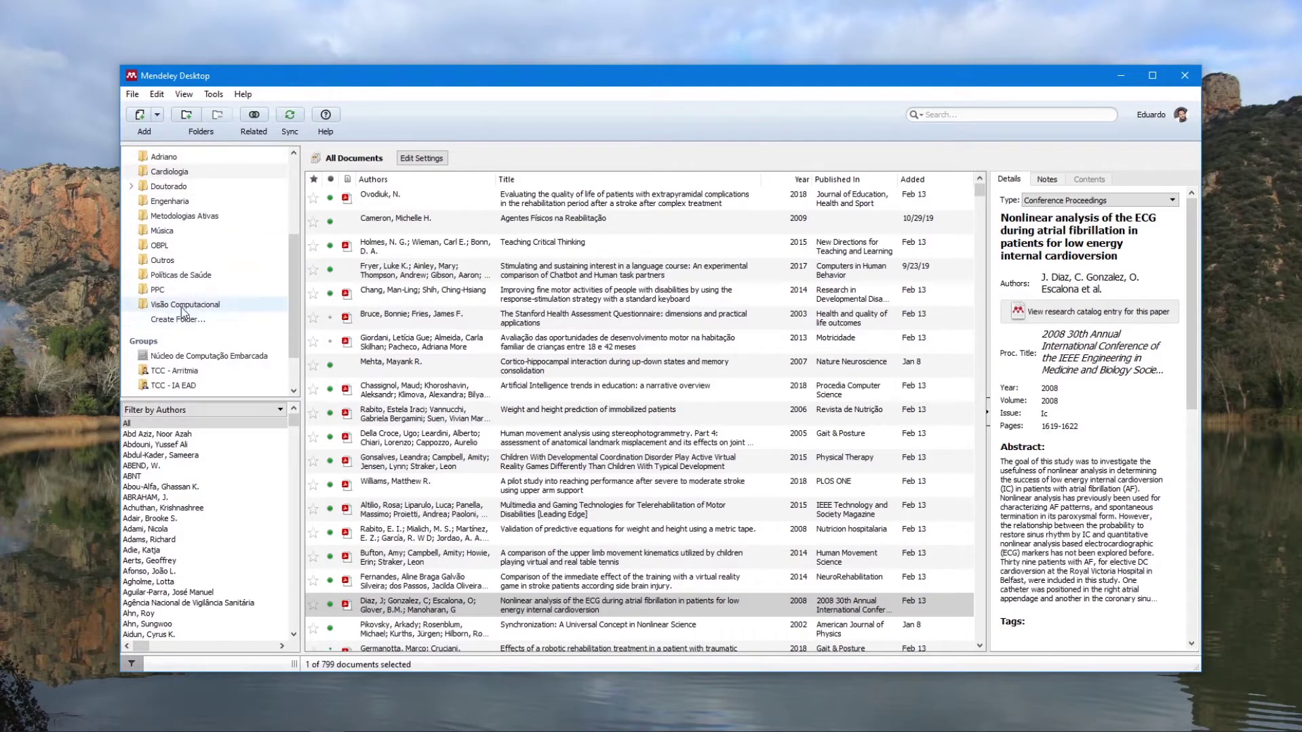
pyautogui.scroll(2, 181, 308)
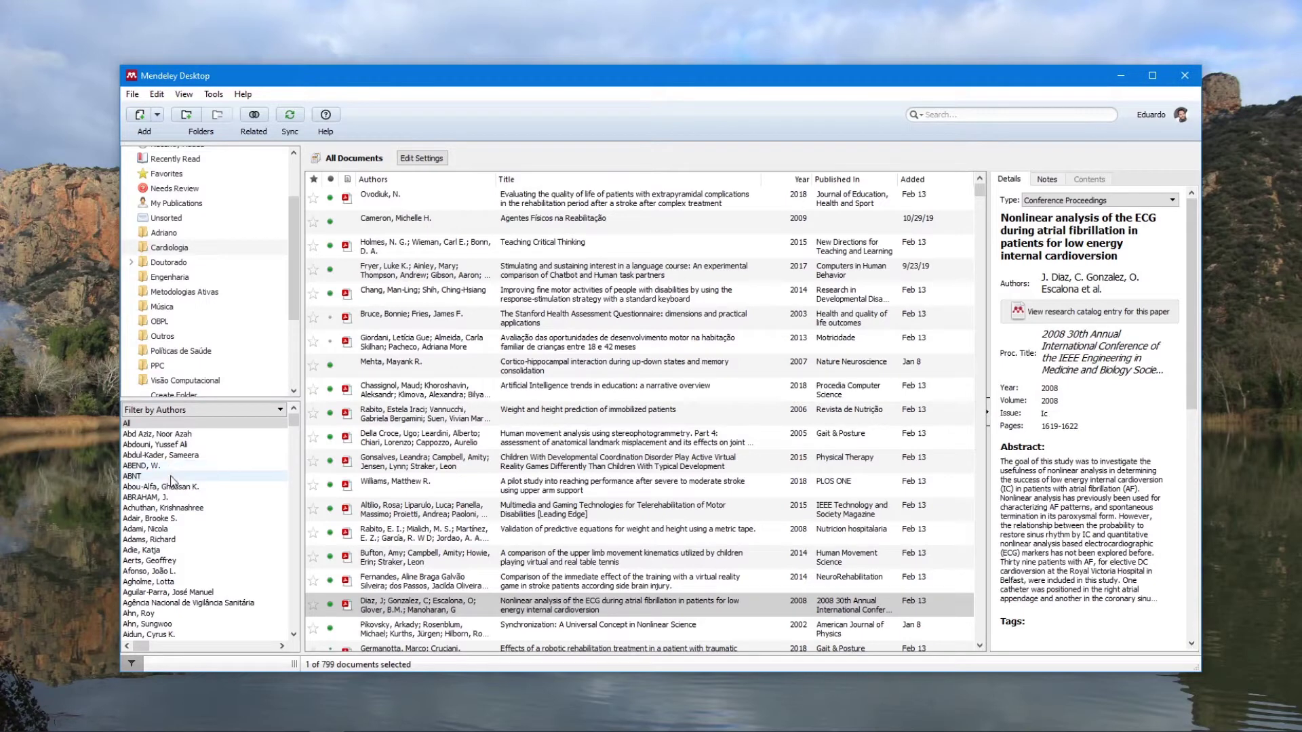
pyautogui.click(134, 477)
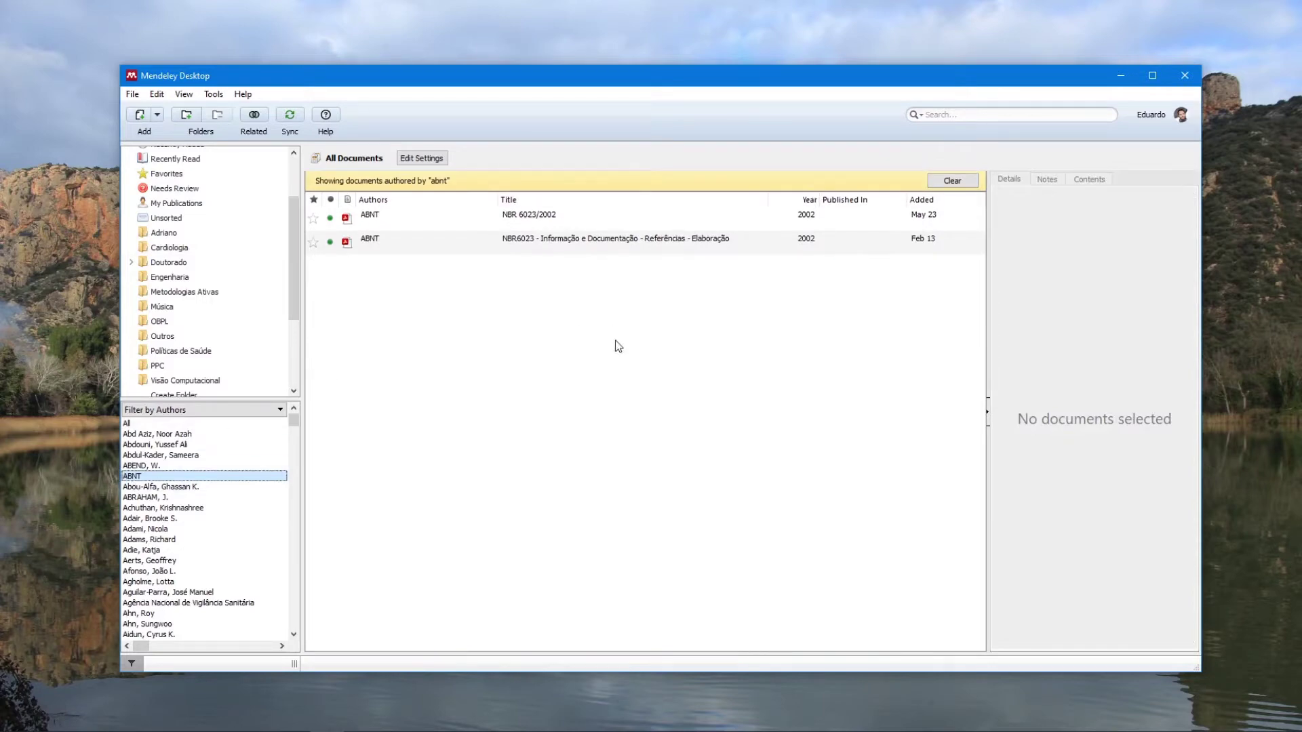
pyautogui.click(954, 181)
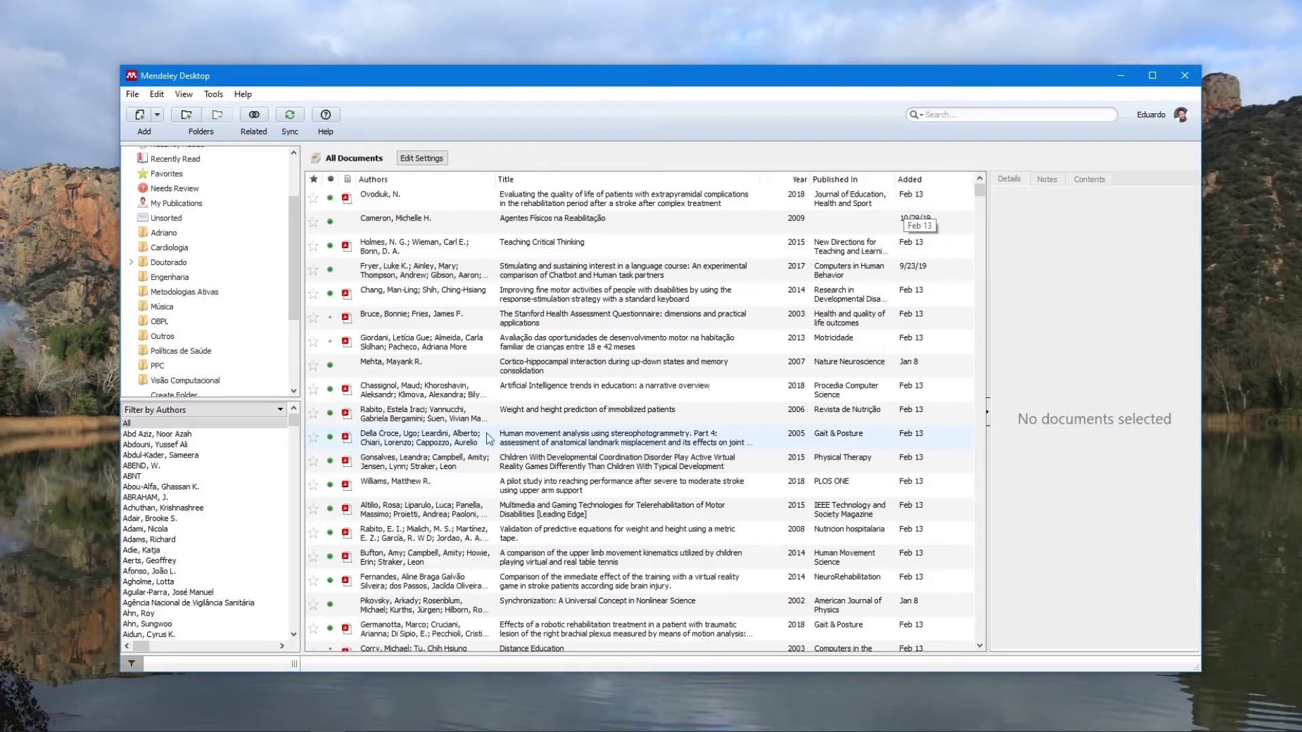
# - Look up the details of the 2005 Gait & Posture article on stereophotogrammetry by its DOI, 10.1016/j.gaitpost.2004.05.003
pyautogui.click(541, 444)
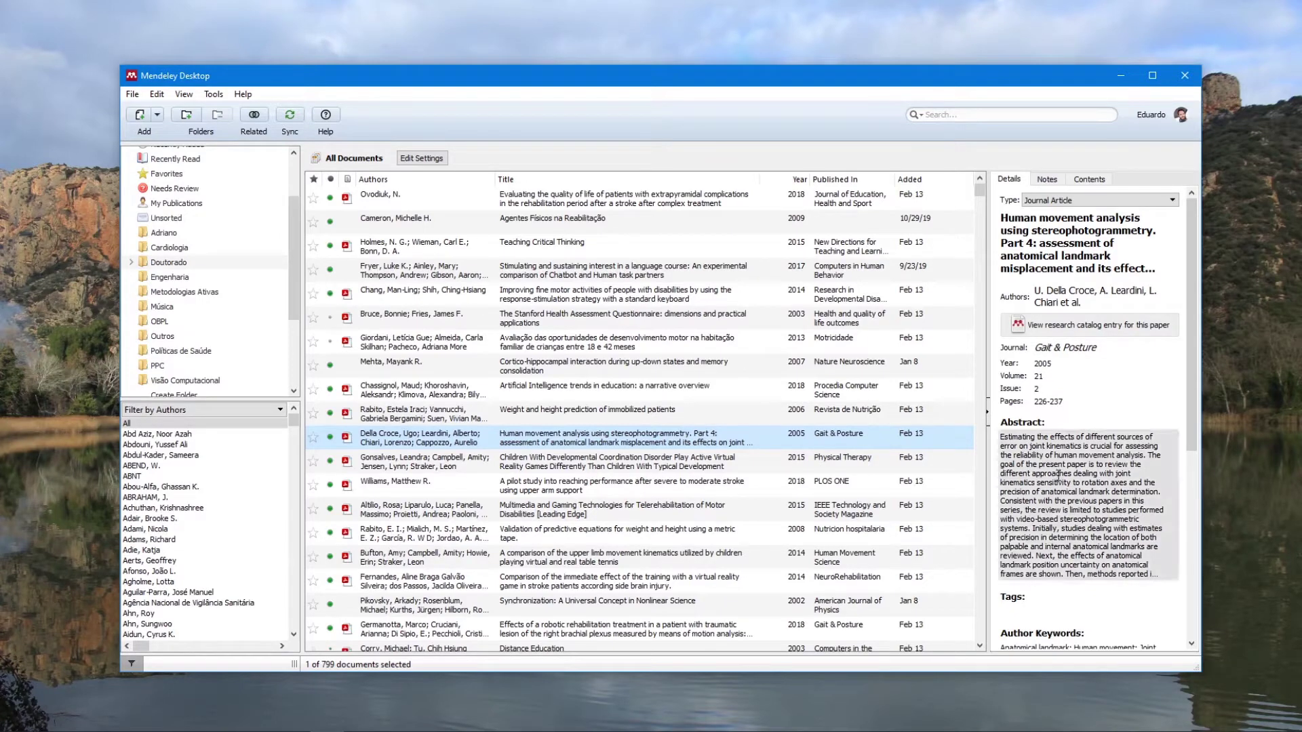
pyautogui.scroll(-5, 1047, 493)
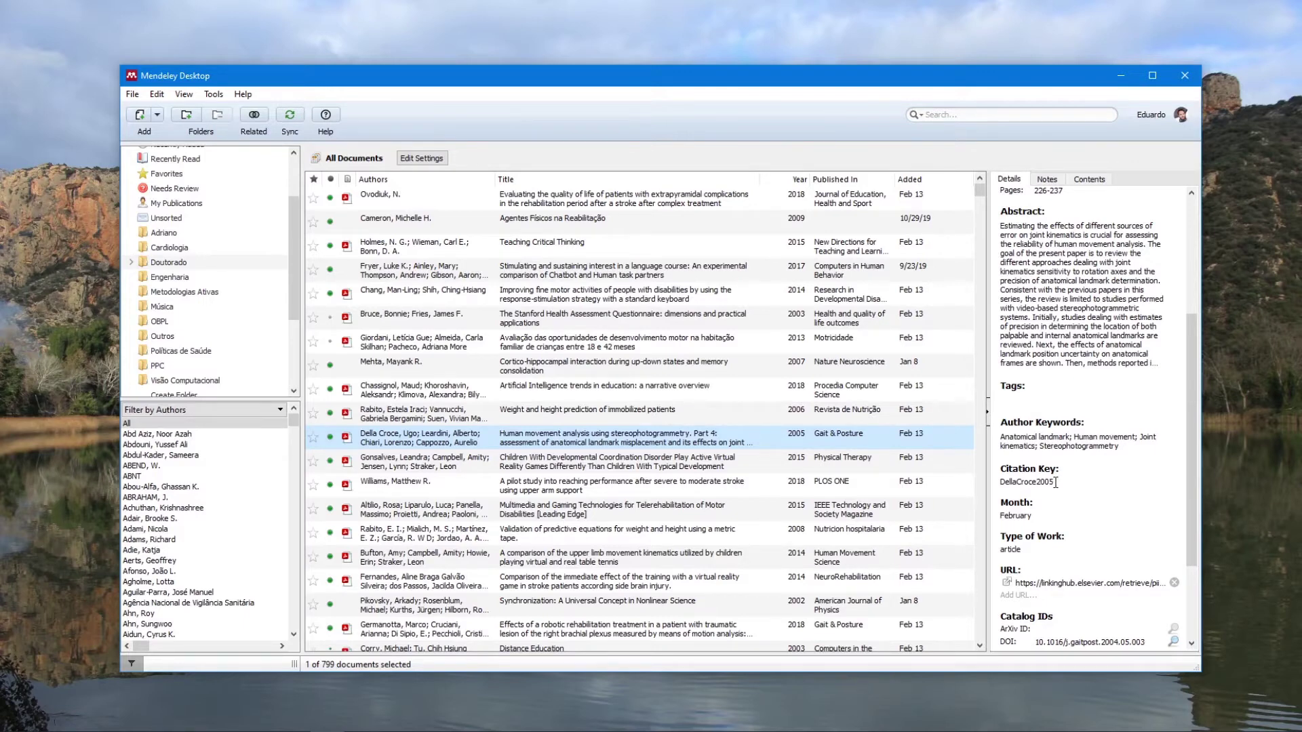
pyautogui.scroll(-3, 1055, 482)
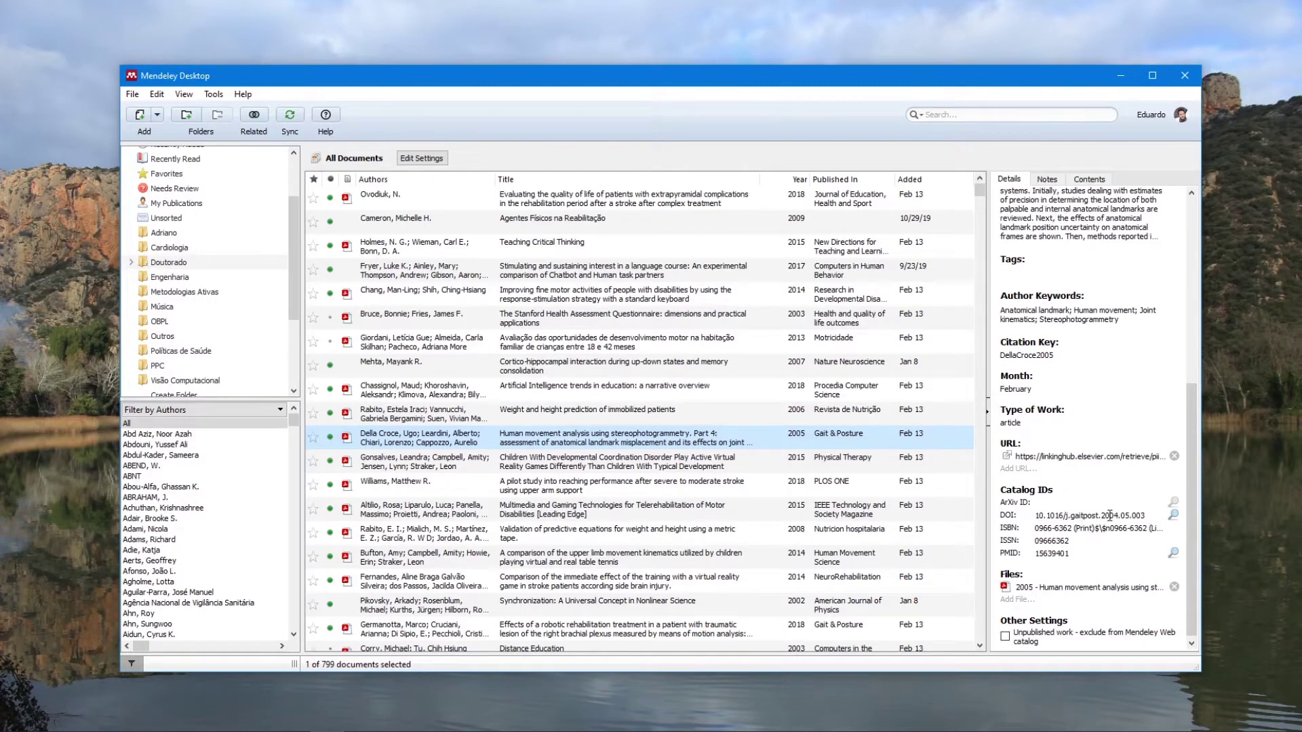
pyautogui.click(1036, 516)
pyautogui.moveTo(1036, 517); pyautogui.dragTo(1146, 517)
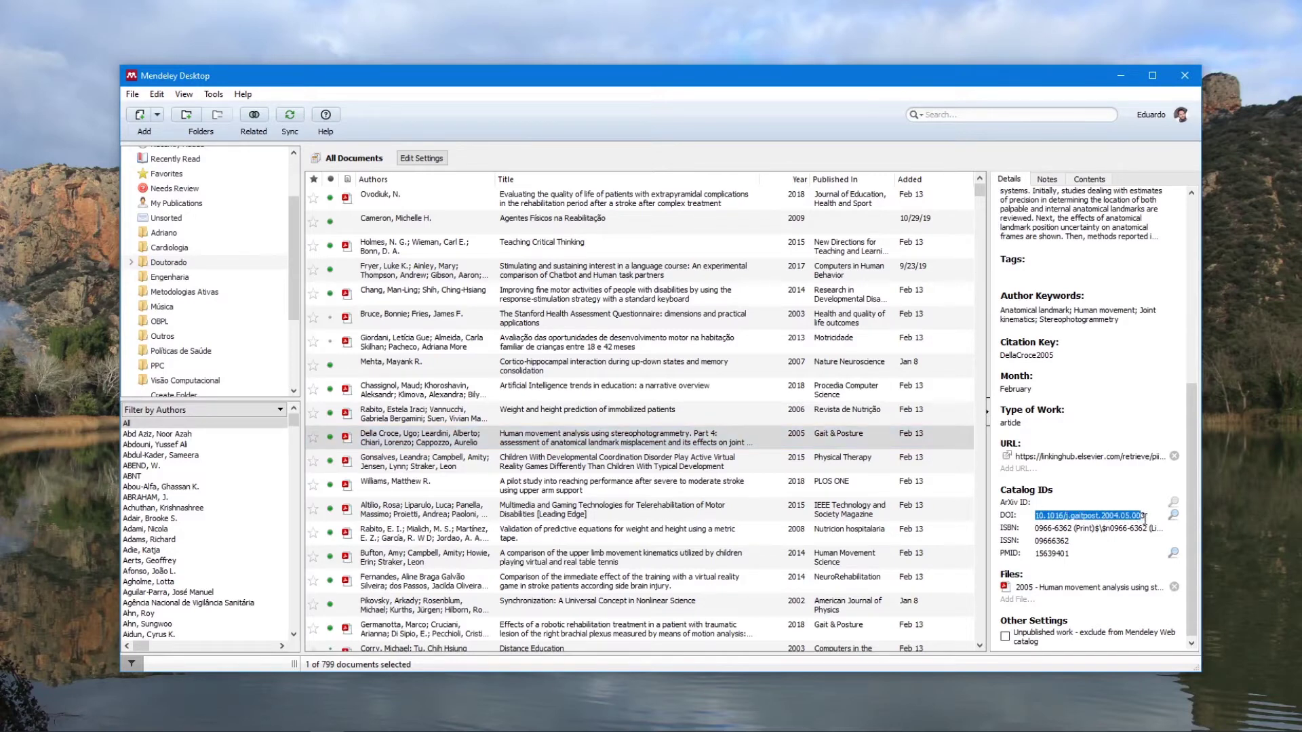
pyautogui.click(1146, 516)
pyautogui.click(1173, 516)
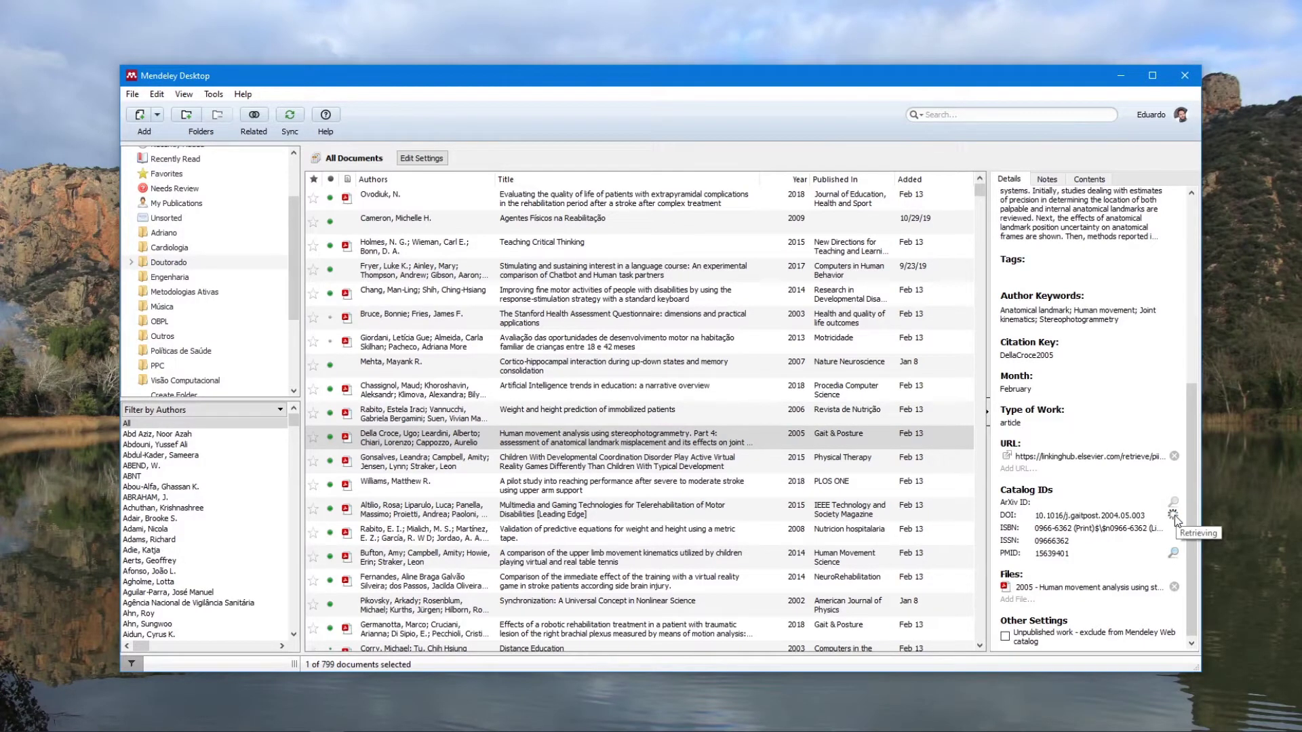
pyautogui.scroll(8, 1152, 352)
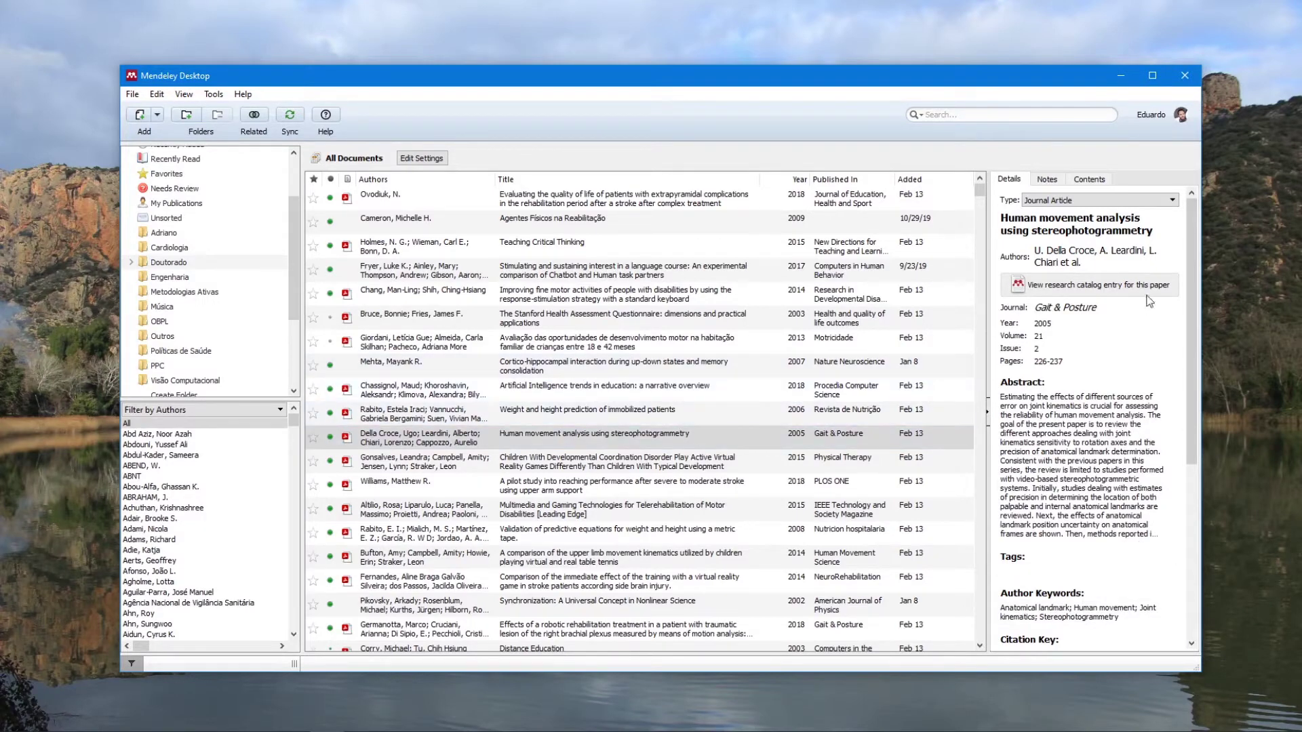
# - Open the PDF of "Human movement analysis using stereophotogrammetry", read its first page, view its notes, and close it
pyautogui.click(549, 442)
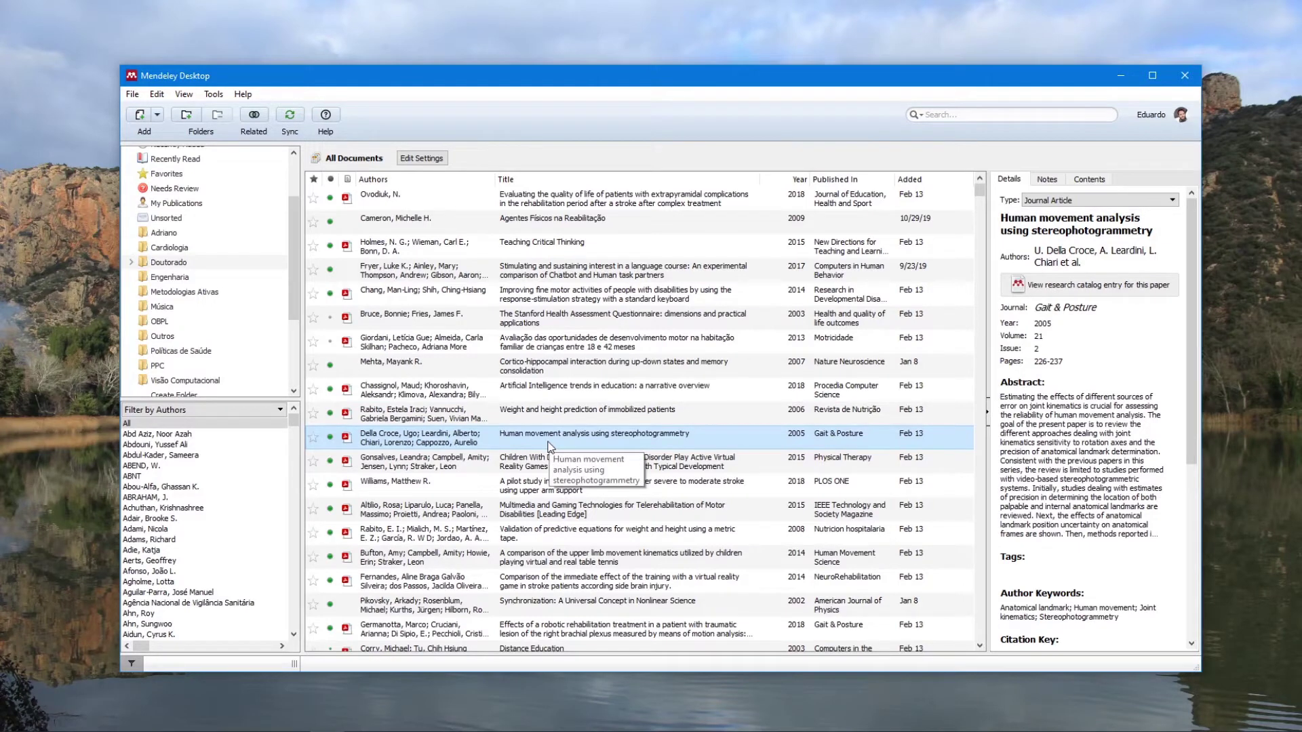
pyautogui.doubleClick(549, 445)
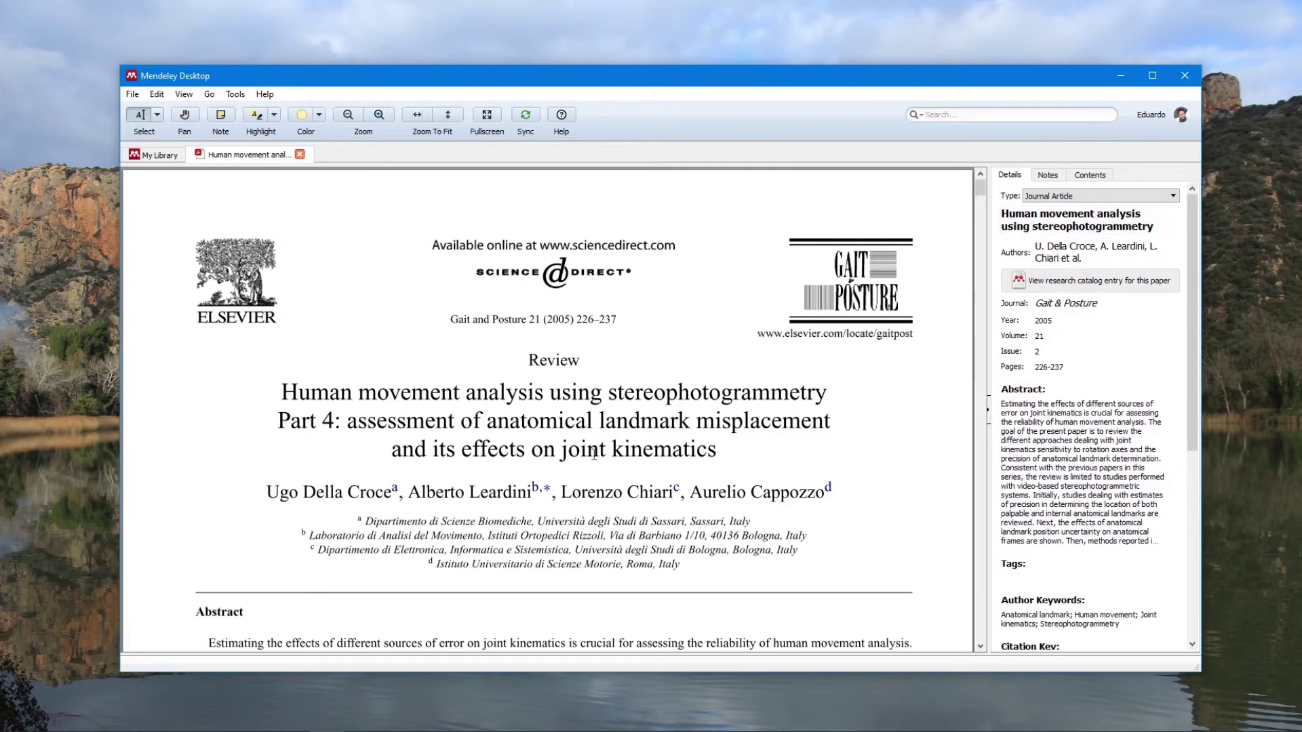
pyautogui.scroll(-3, 674, 340)
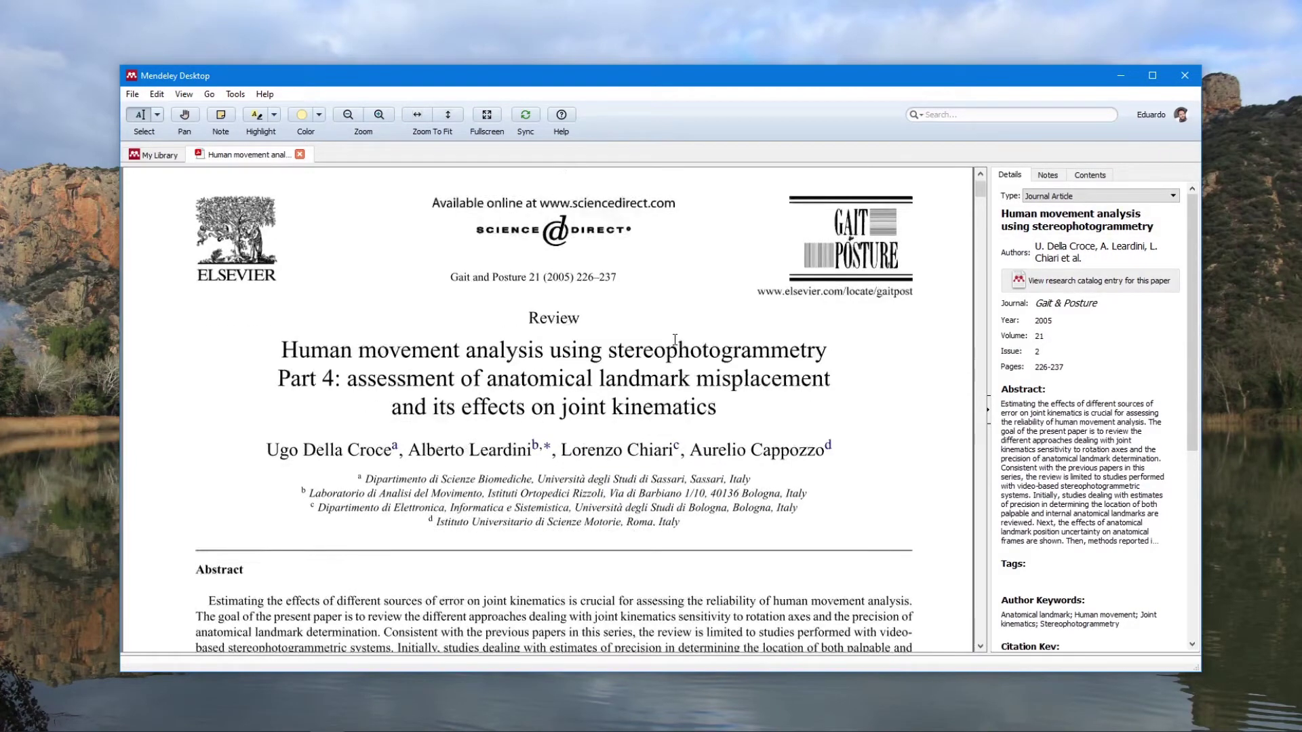
pyautogui.scroll(-2, 674, 340)
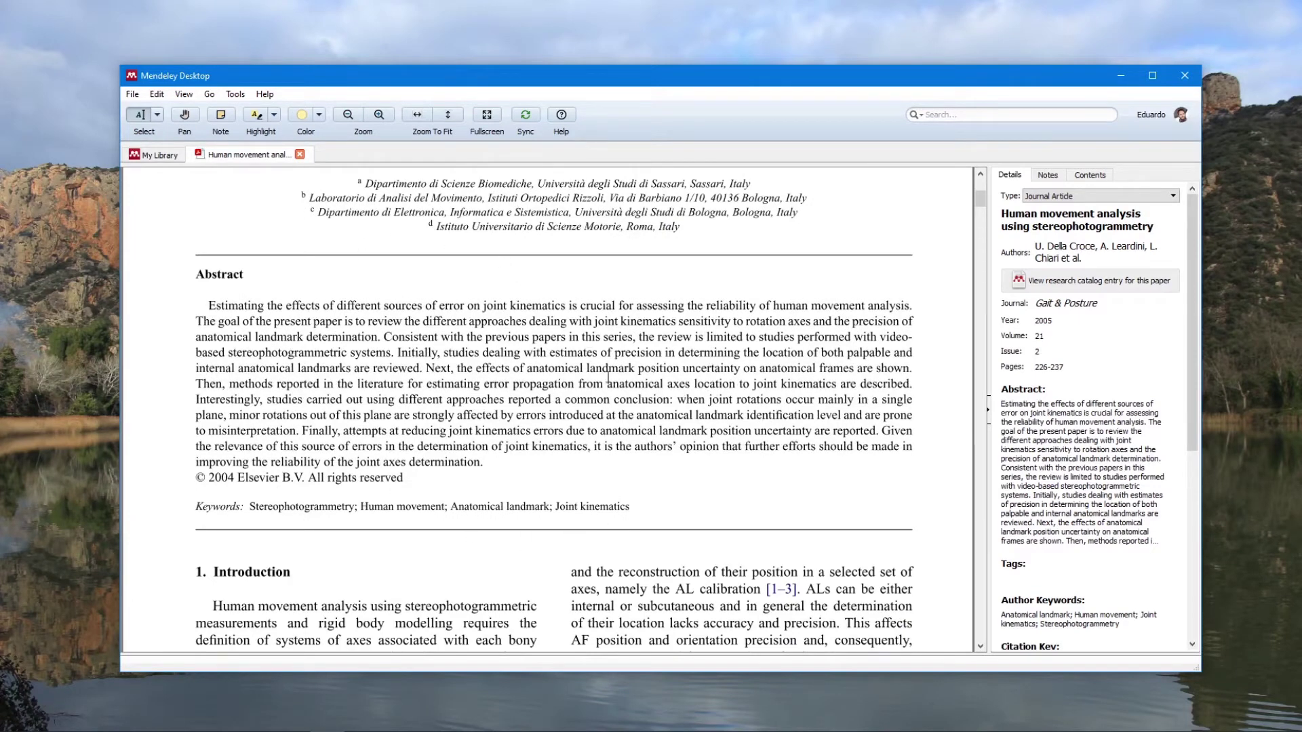
pyautogui.scroll(-5, 556, 396)
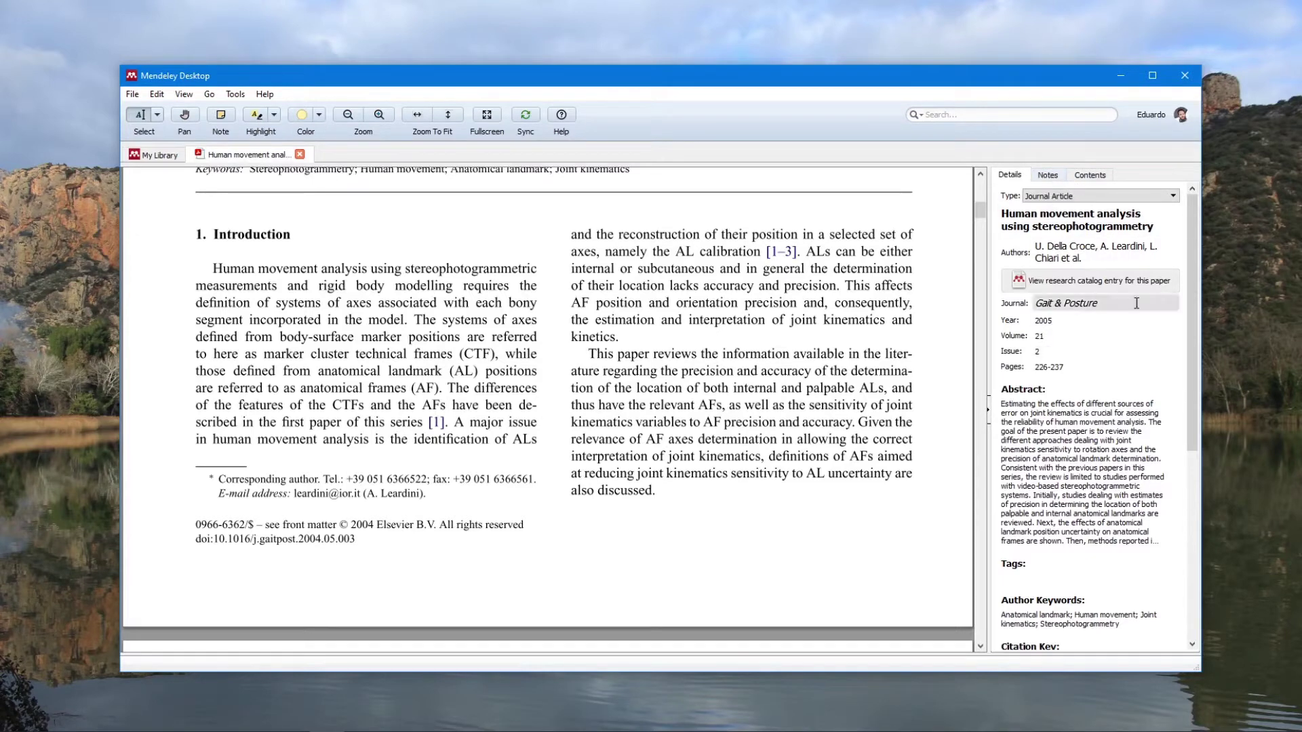
pyautogui.click(1054, 179)
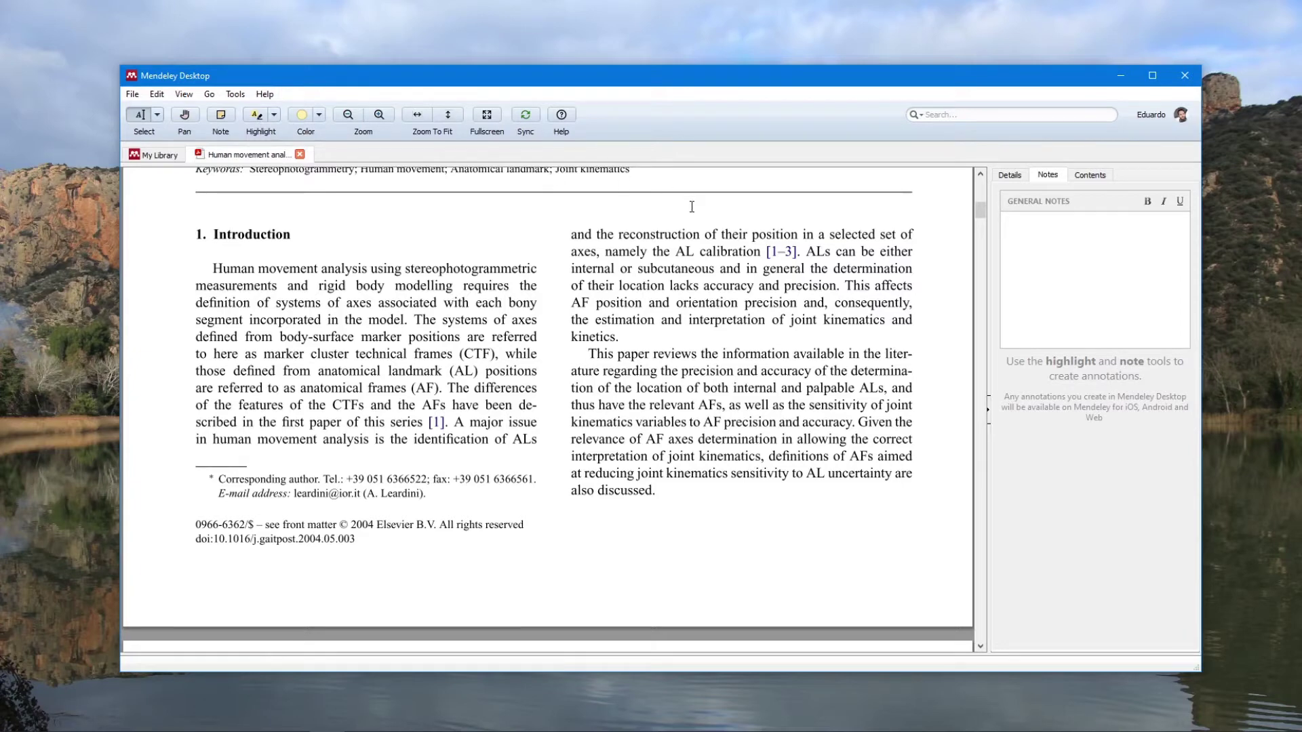
pyautogui.click(300, 155)
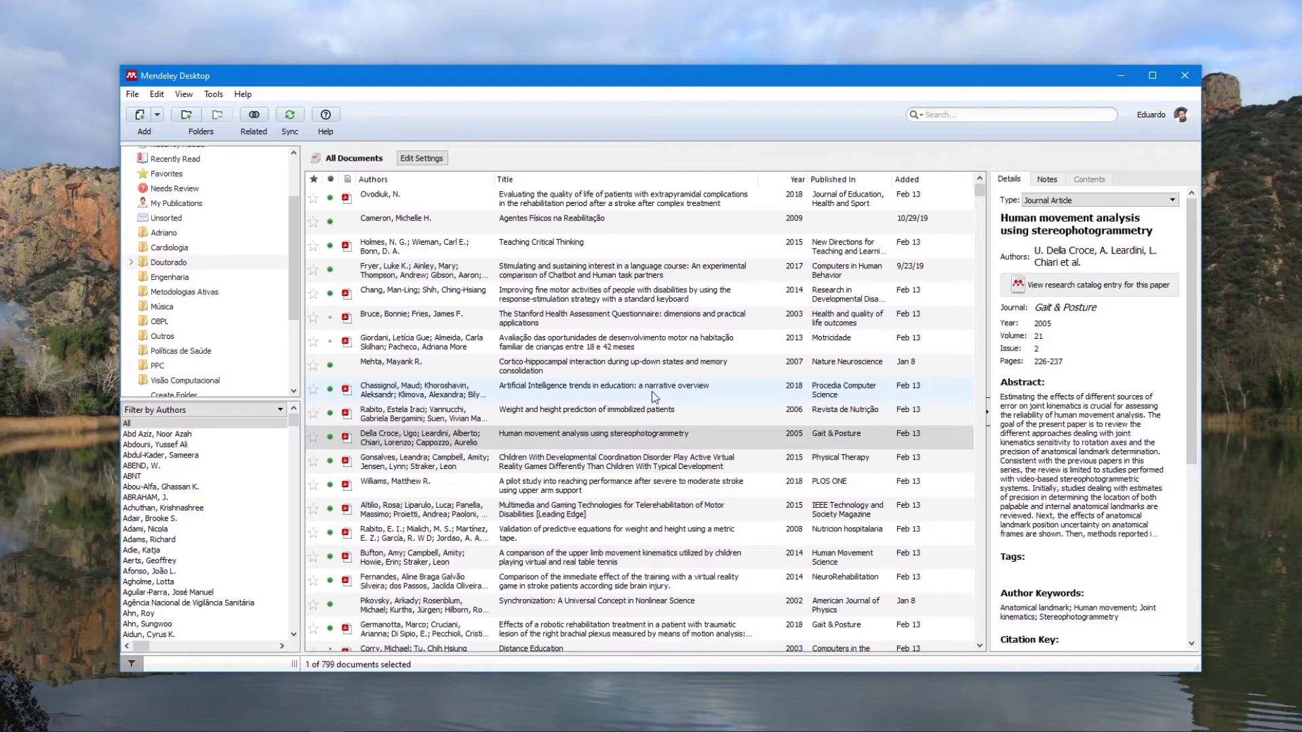
# - Install the Mendeley citation plugin for Microsoft Word
pyautogui.click(214, 94)
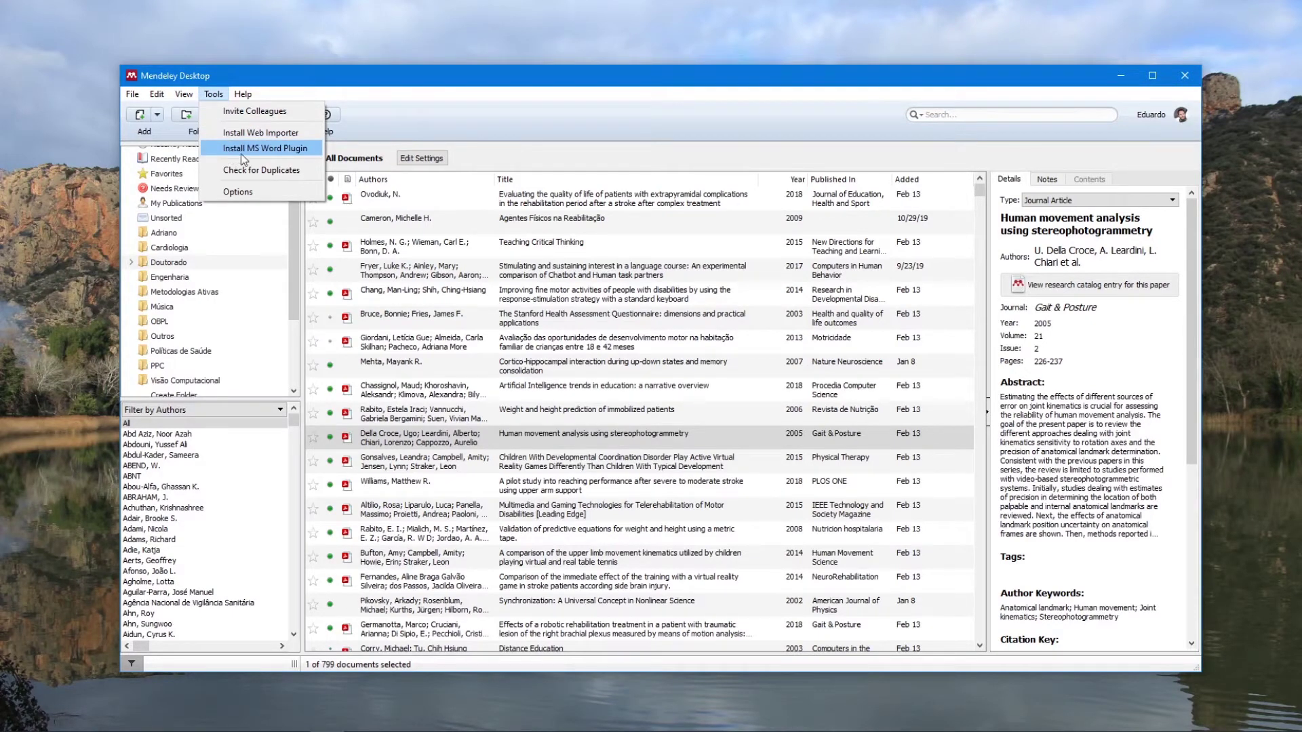
pyautogui.click(266, 157)
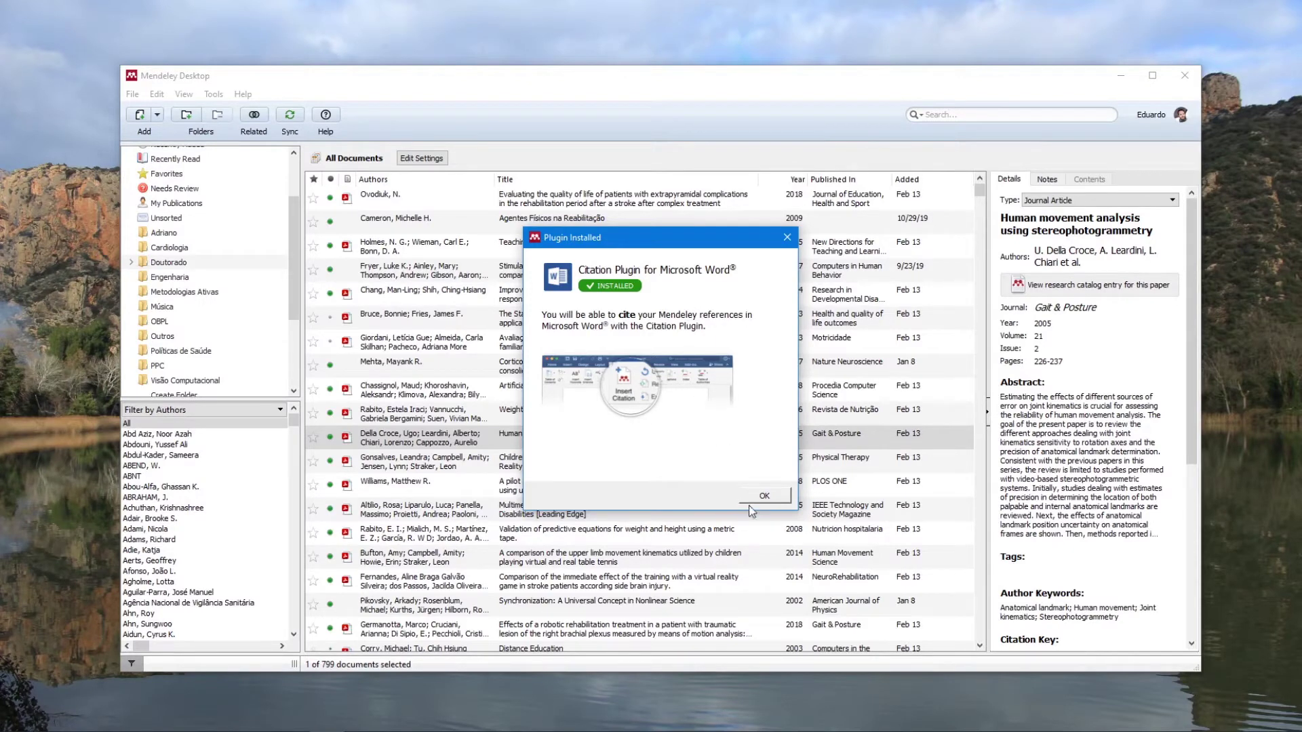
pyautogui.click(770, 502)
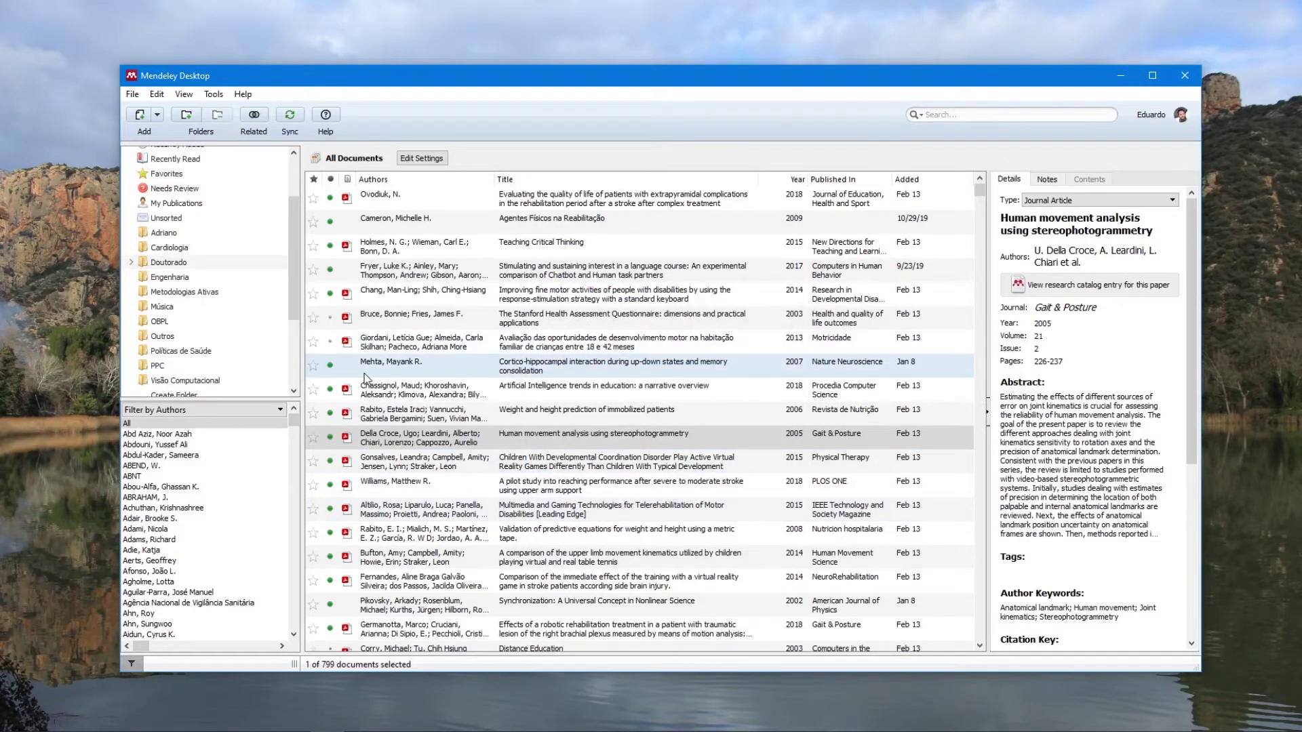
# - Find Word among the installed programs and switch to it with a blank document
pyautogui.press('super')
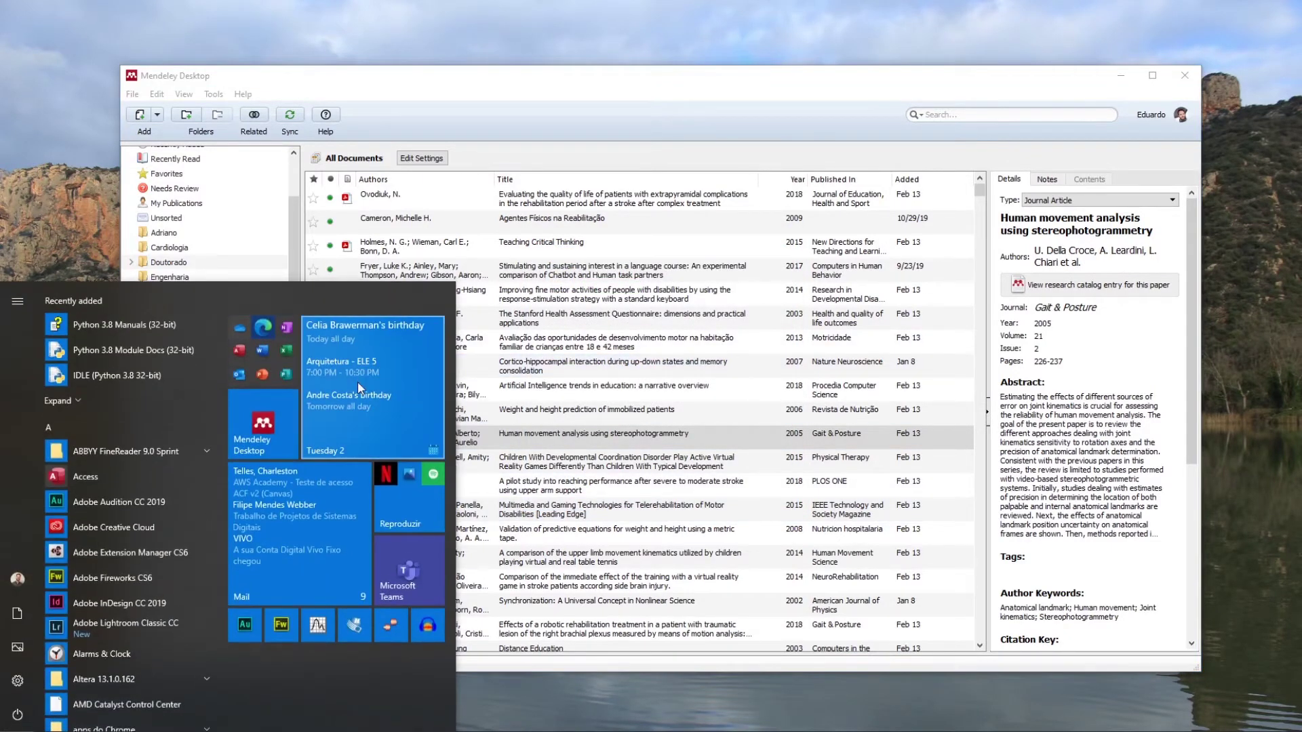
pyautogui.write('word')
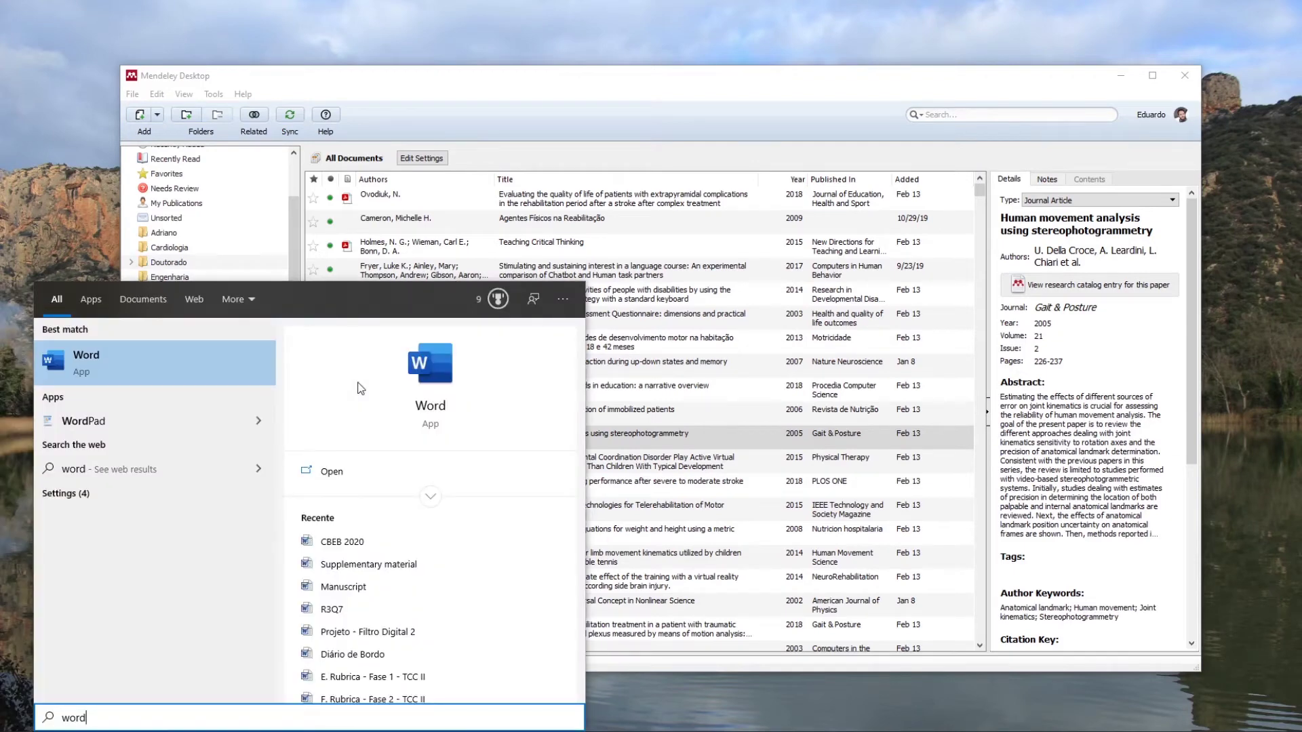
pyautogui.press('Return')
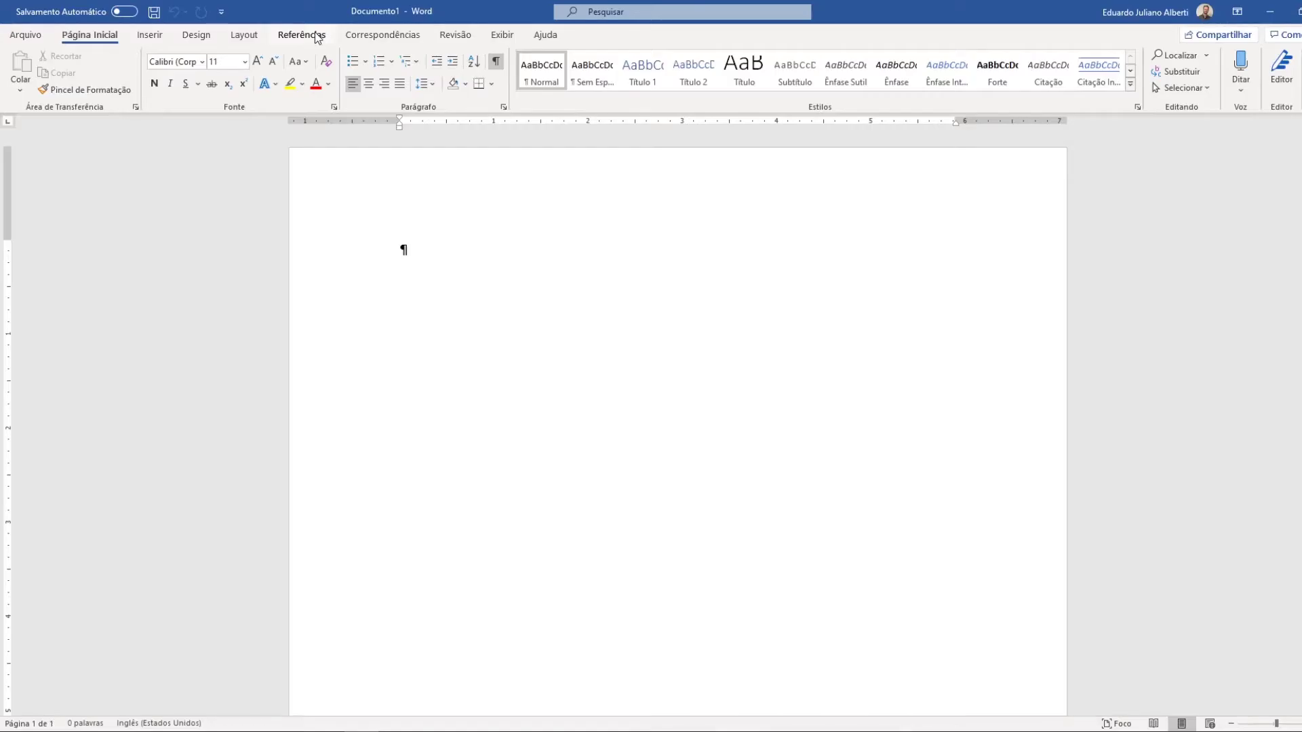
# - Search the Mendeley library for "human" and insert a citation of the 2018 PLOS ONE pilot study into the blank document
pyautogui.click(316, 37)
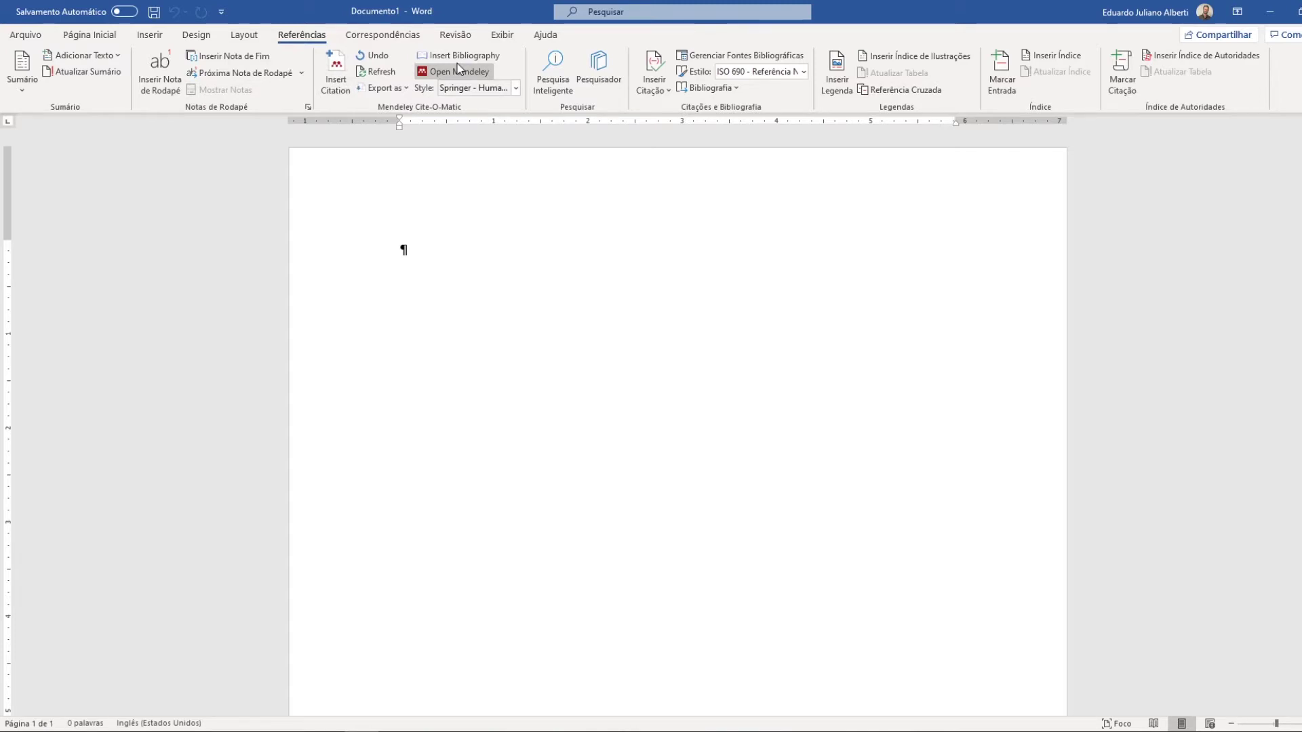
pyautogui.click(332, 66)
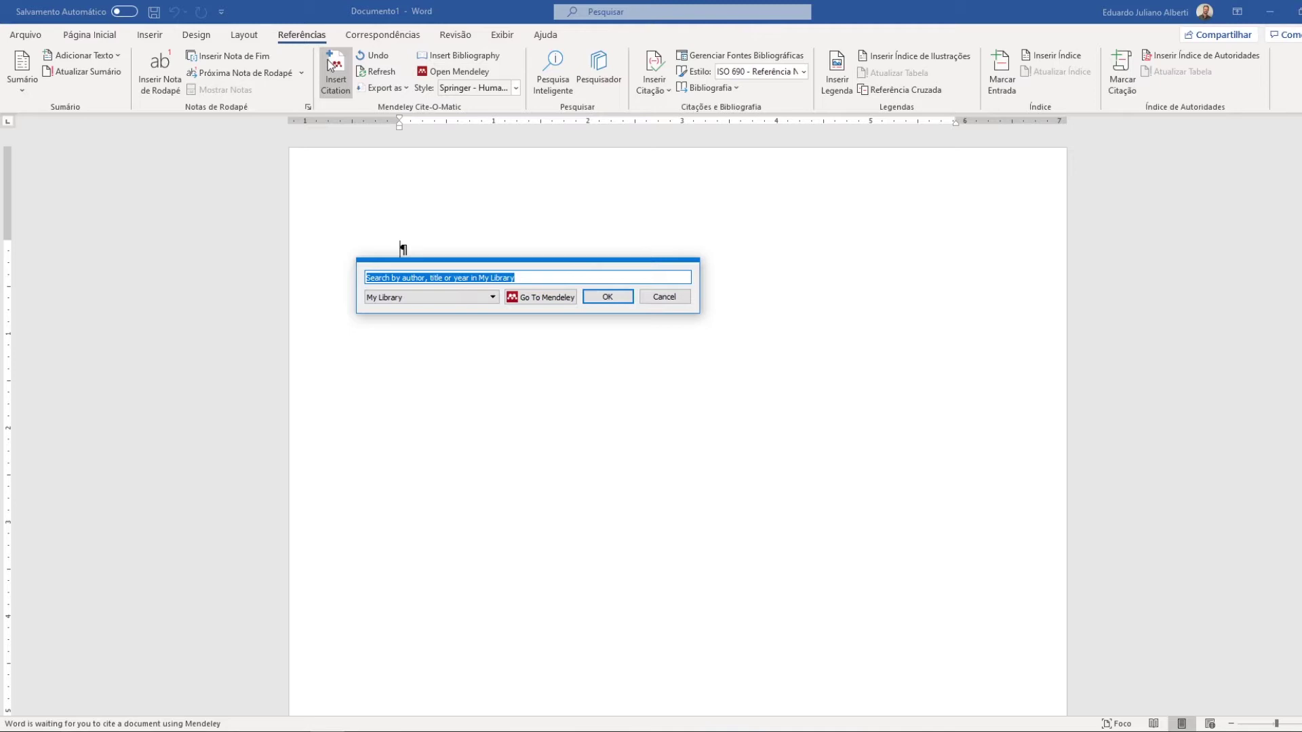
pyautogui.write('human')
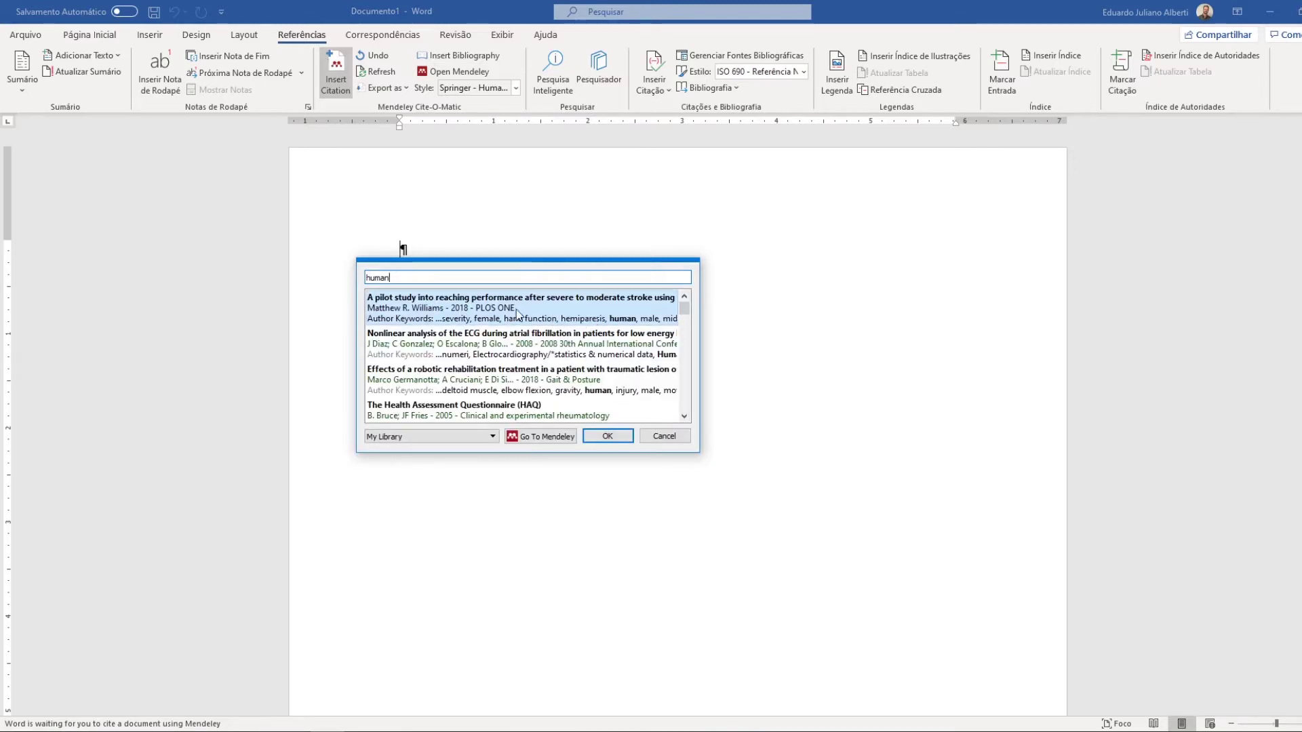
pyautogui.click(421, 310)
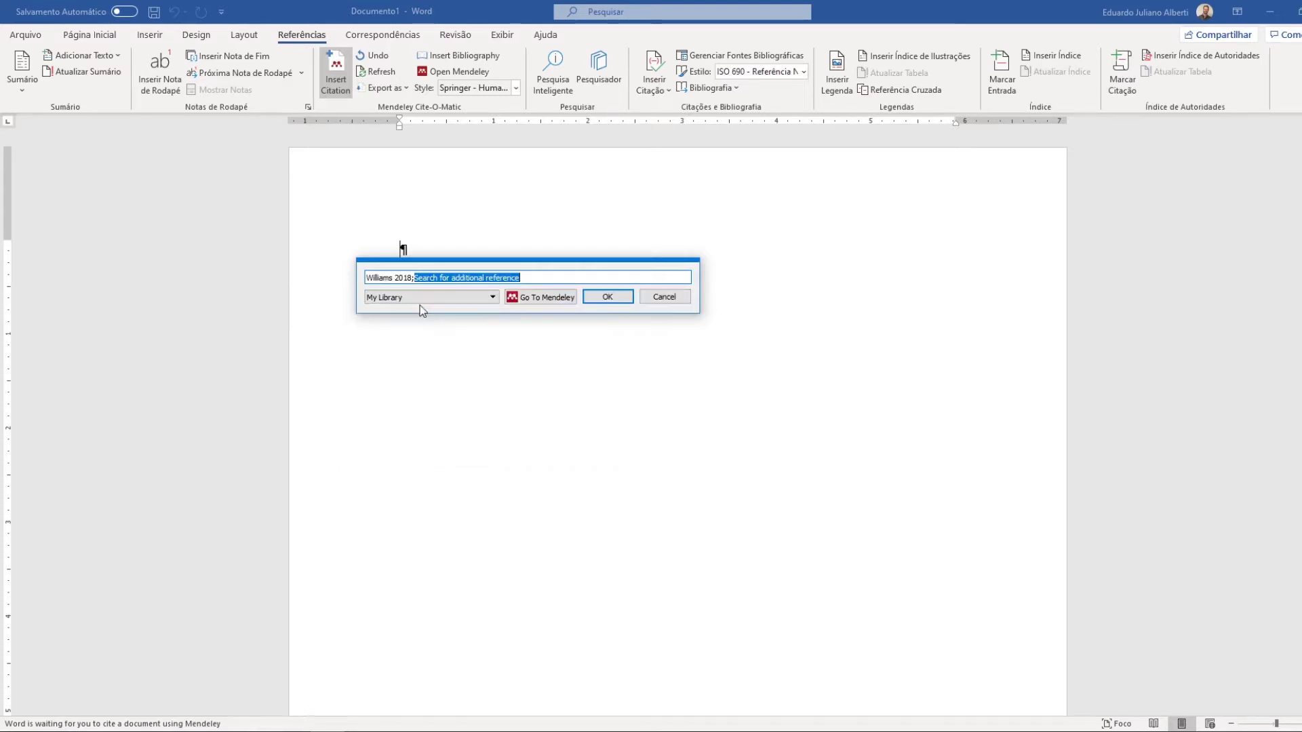
pyautogui.click(632, 295)
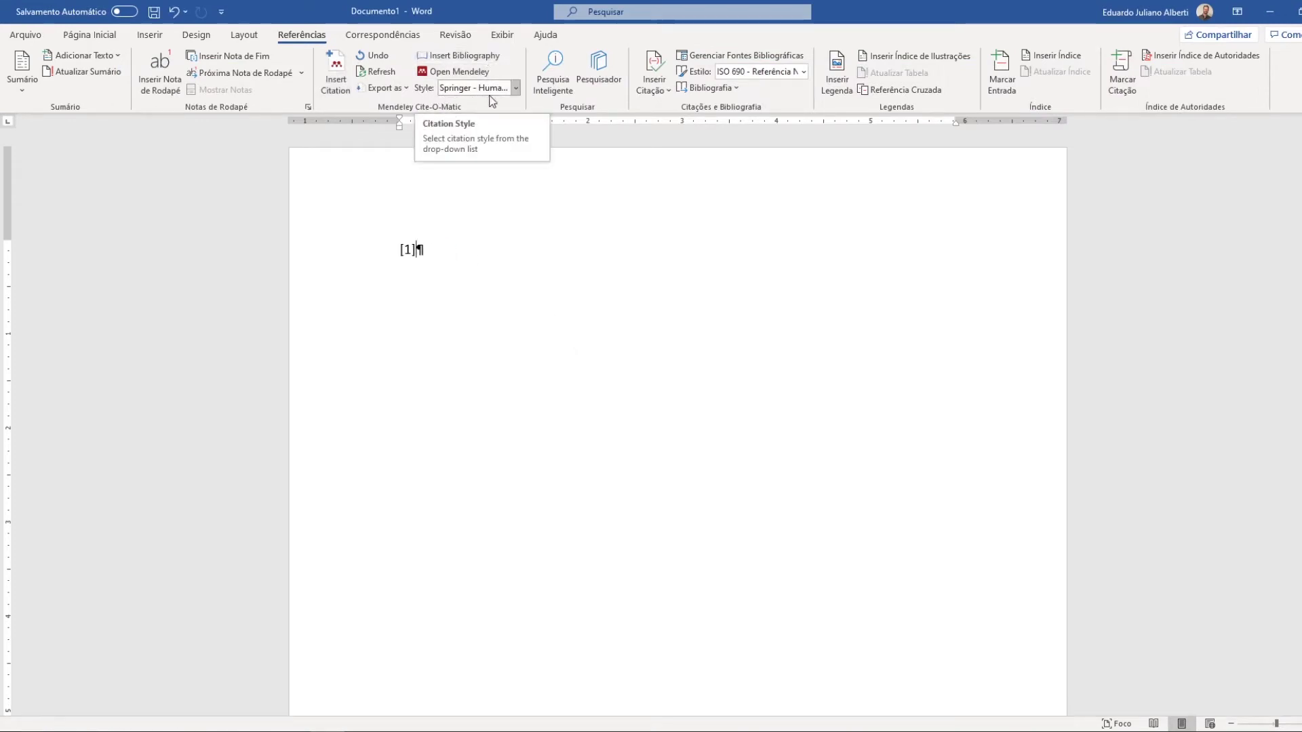
# - Insert the Mendeley bibliography two lines below the citation, and close the document without saving it
pyautogui.press('Return')
pyautogui.press('Return')
pyautogui.click(457, 58)
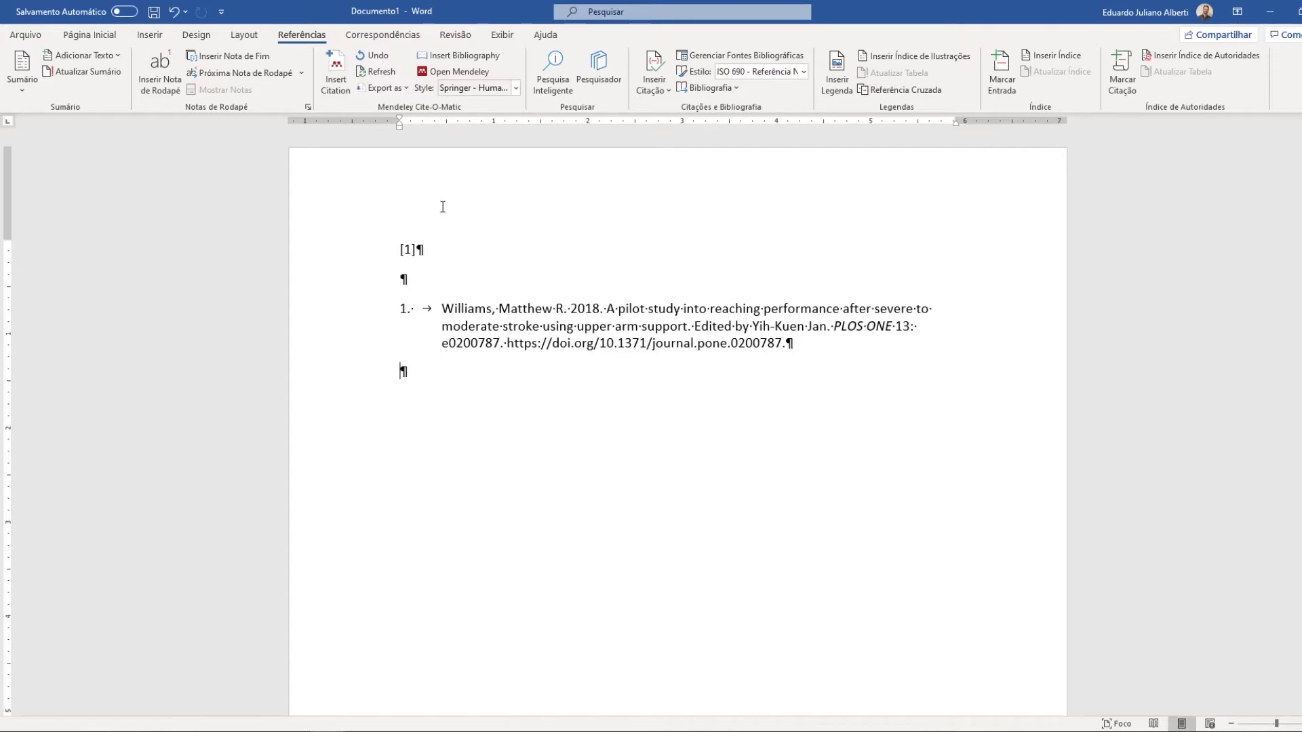
pyautogui.hotkey('alt', 'F4')
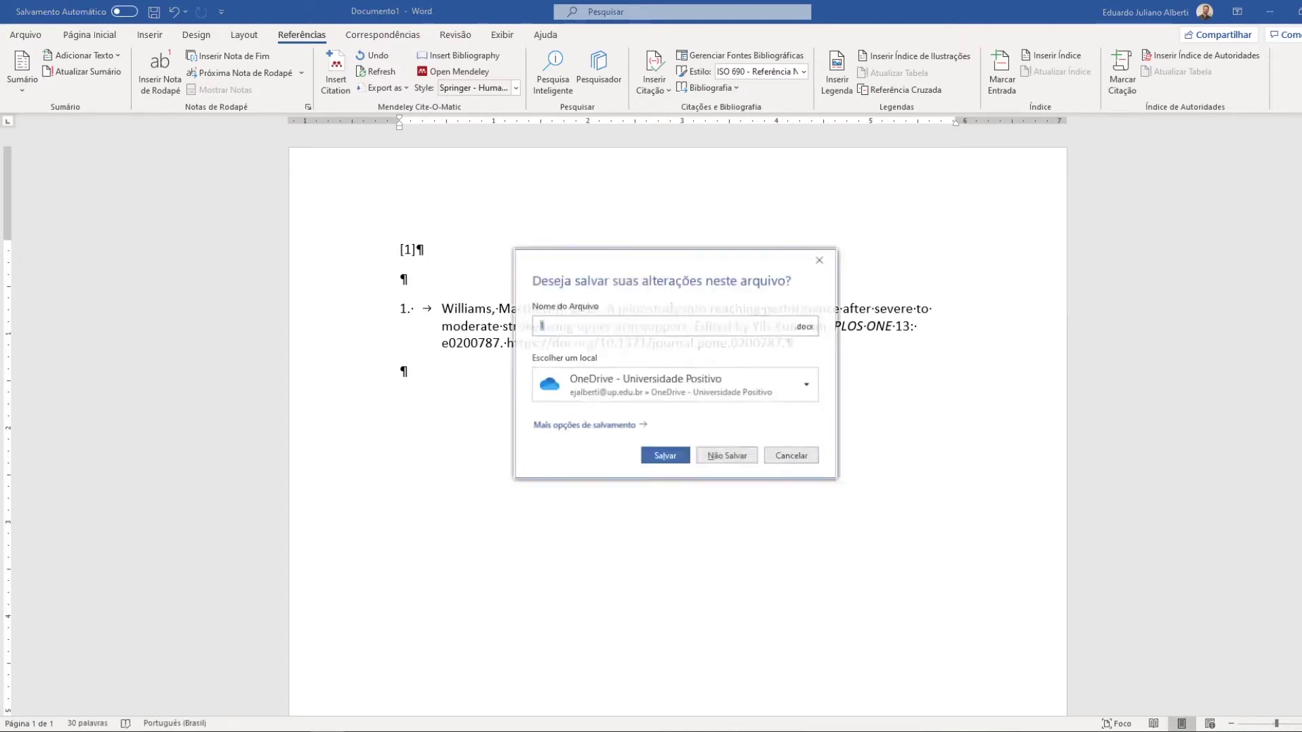
pyautogui.click(711, 458)
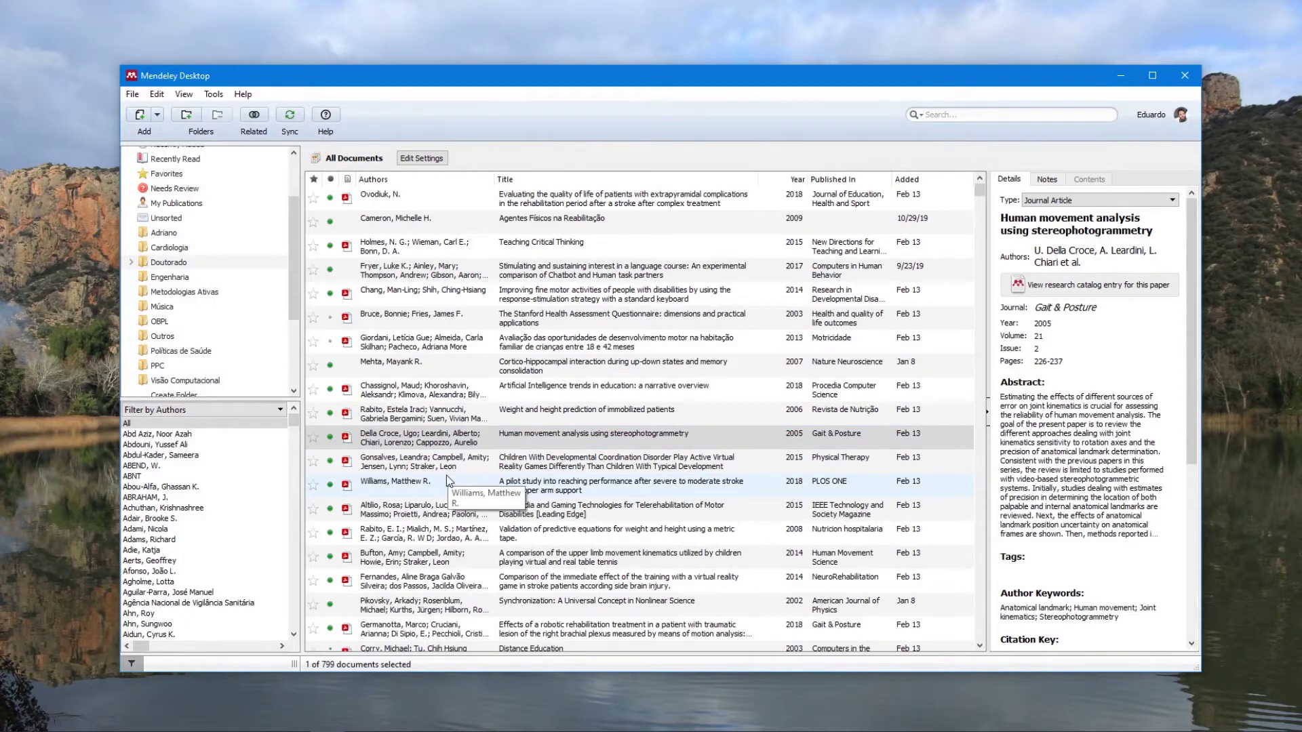
# - Start a manual library entry and examine the fields offered for the Book and Conference Proceedings document types
pyautogui.click(434, 441)
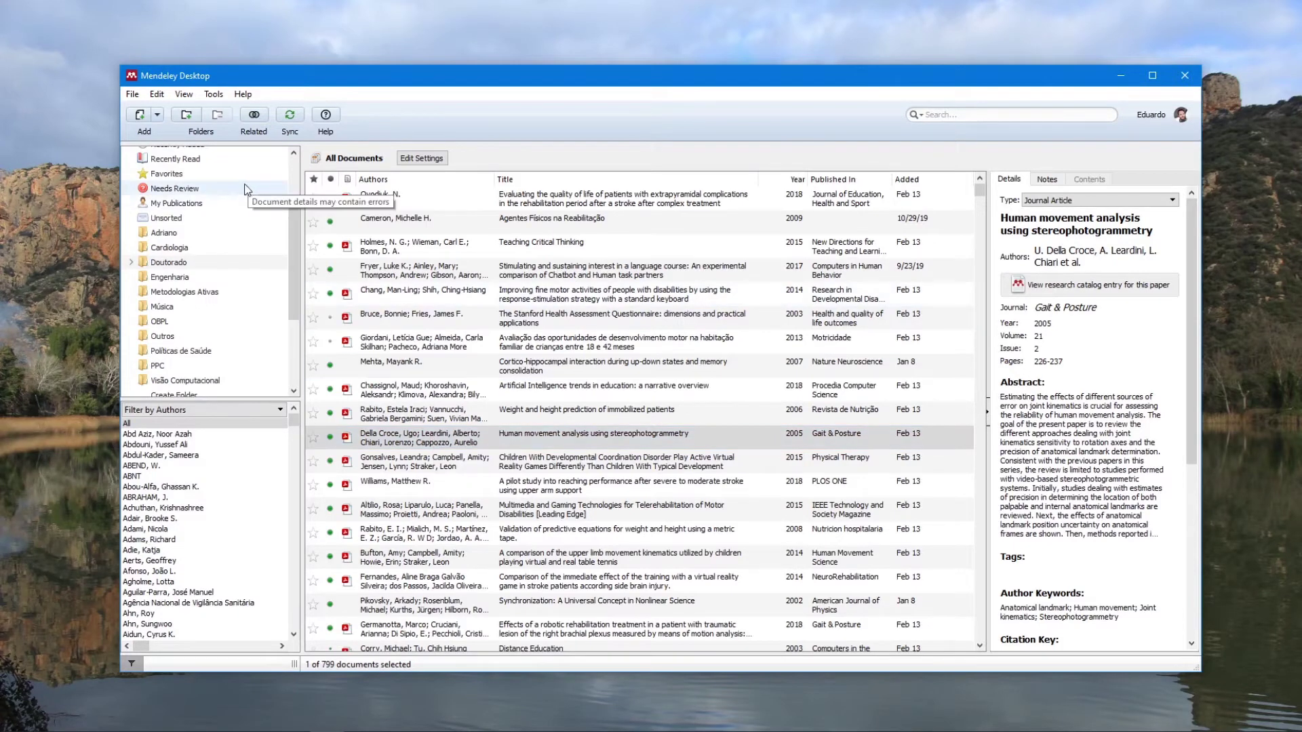
pyautogui.click(158, 117)
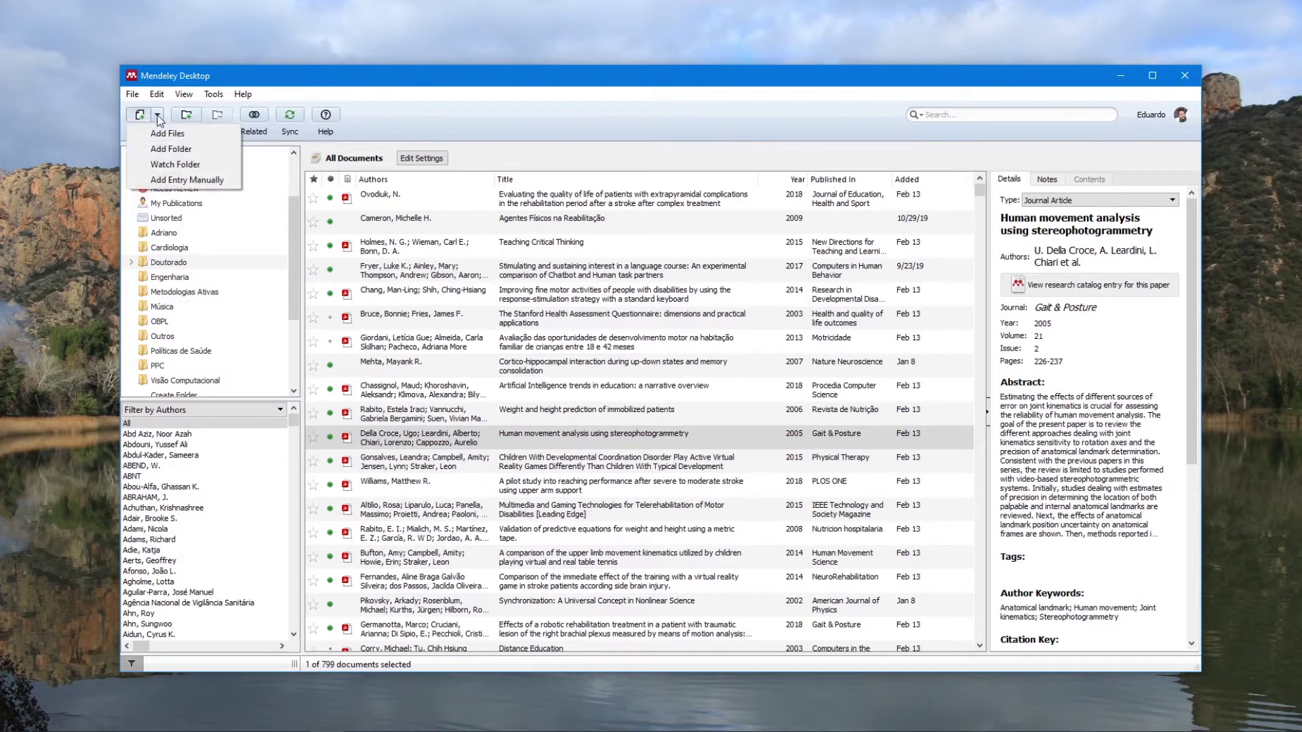
pyautogui.click(204, 180)
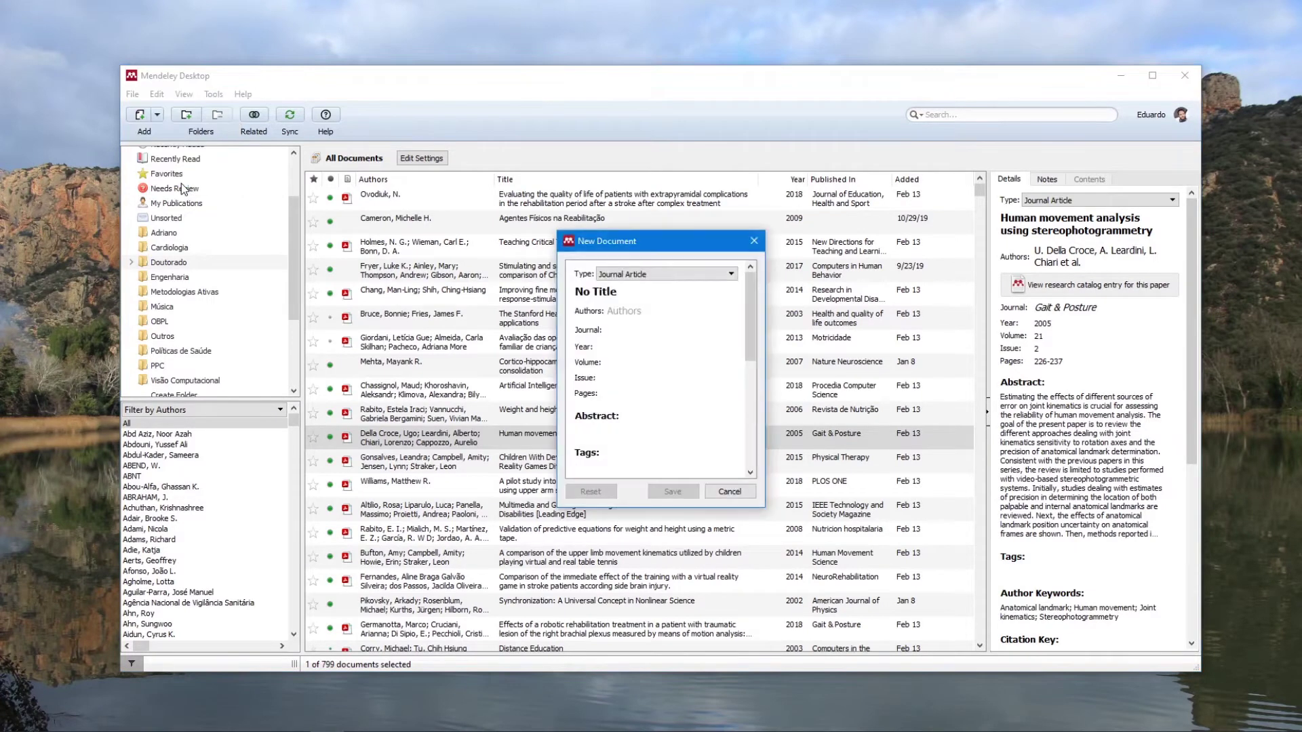
pyautogui.click(669, 275)
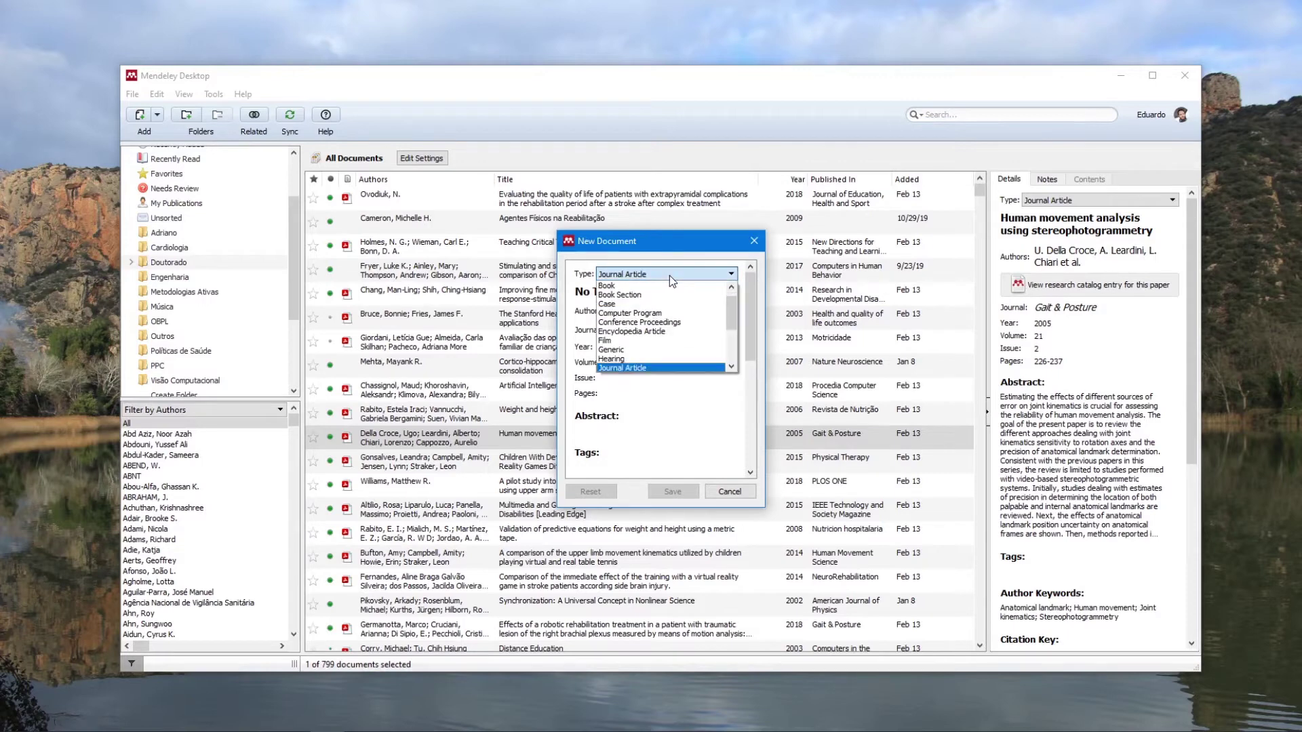
pyautogui.scroll(1, 664, 367)
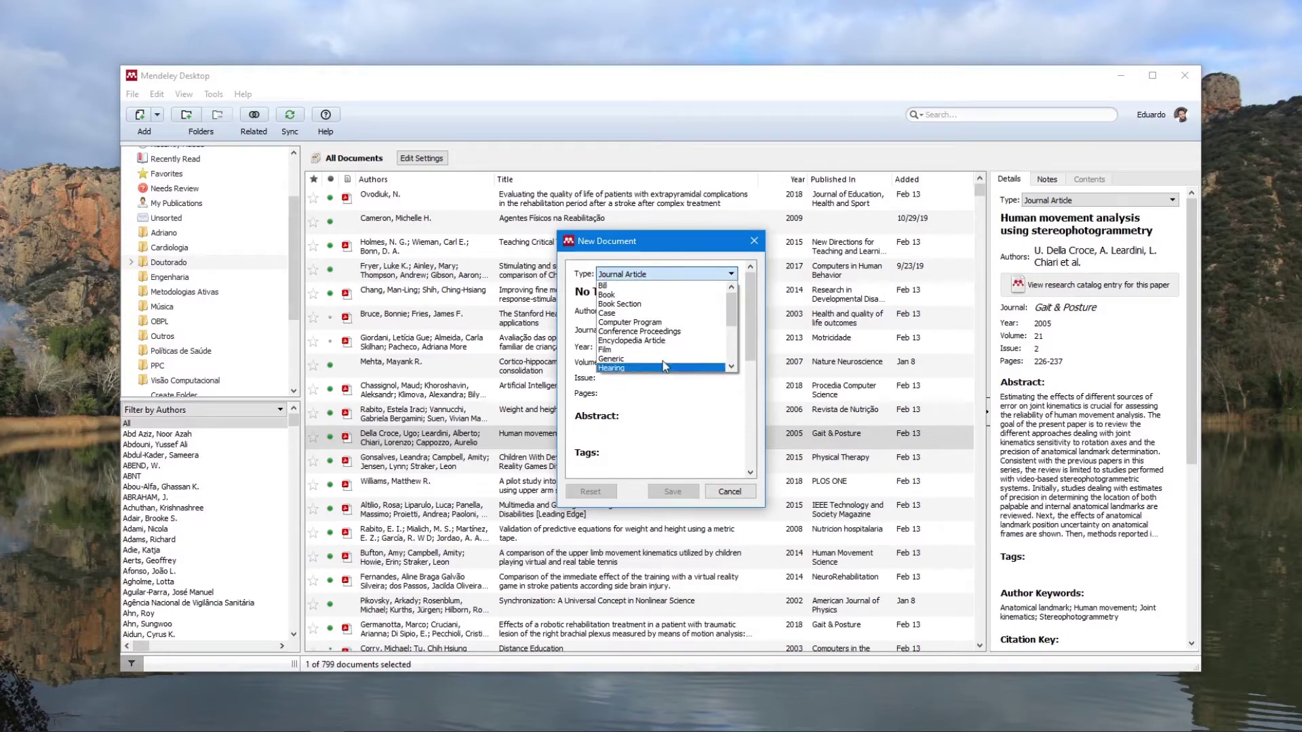
pyautogui.click(648, 296)
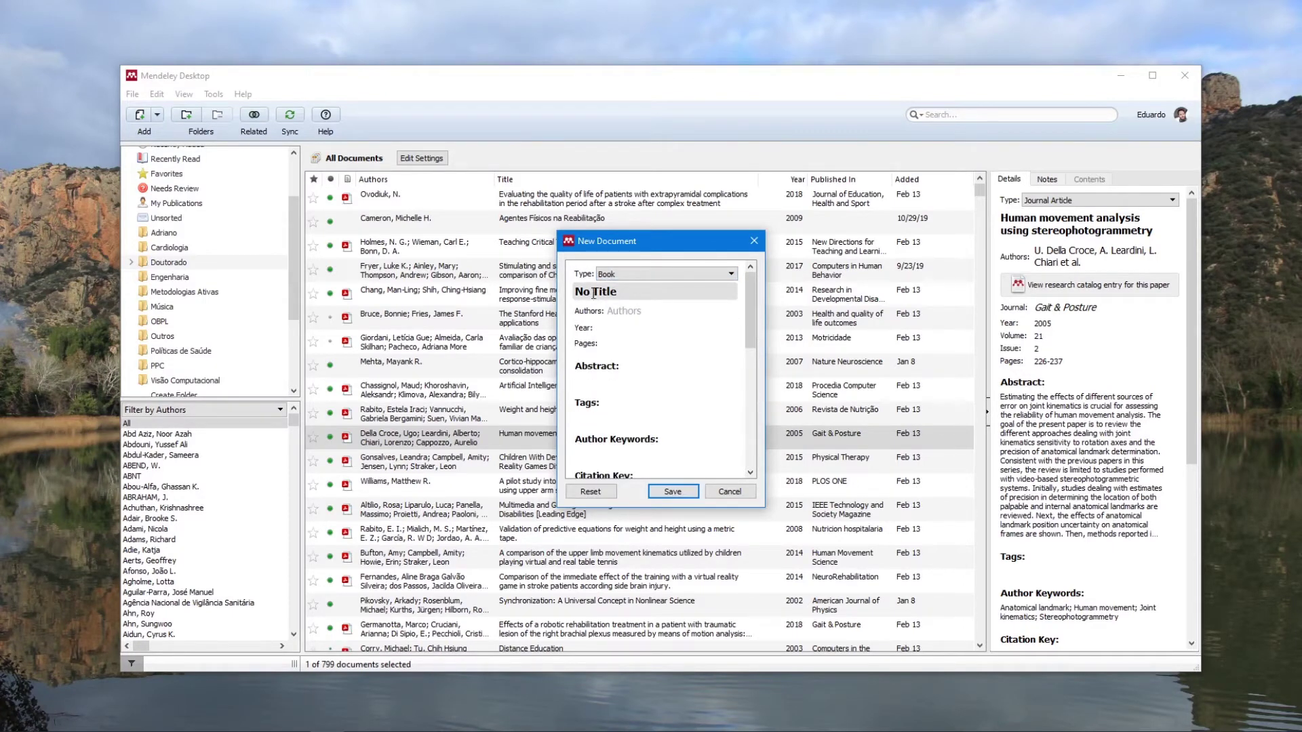
pyautogui.click(658, 275)
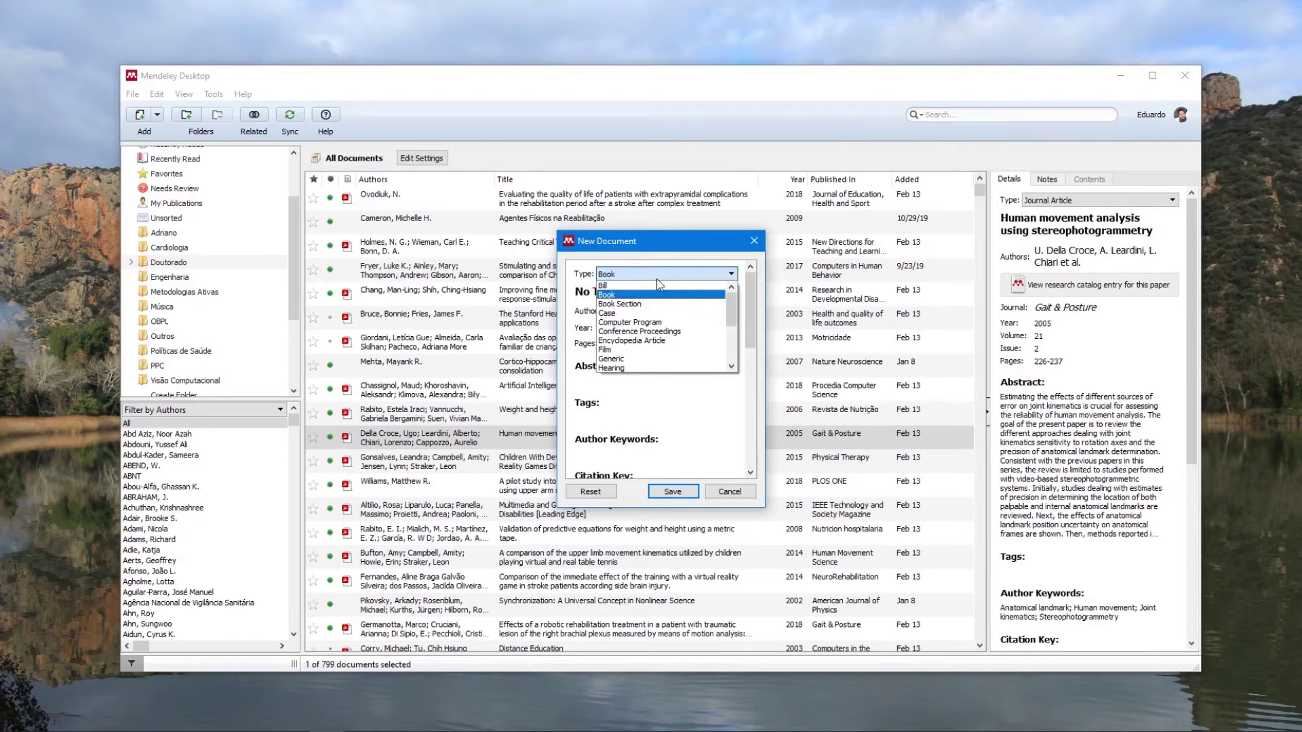
pyautogui.click(680, 332)
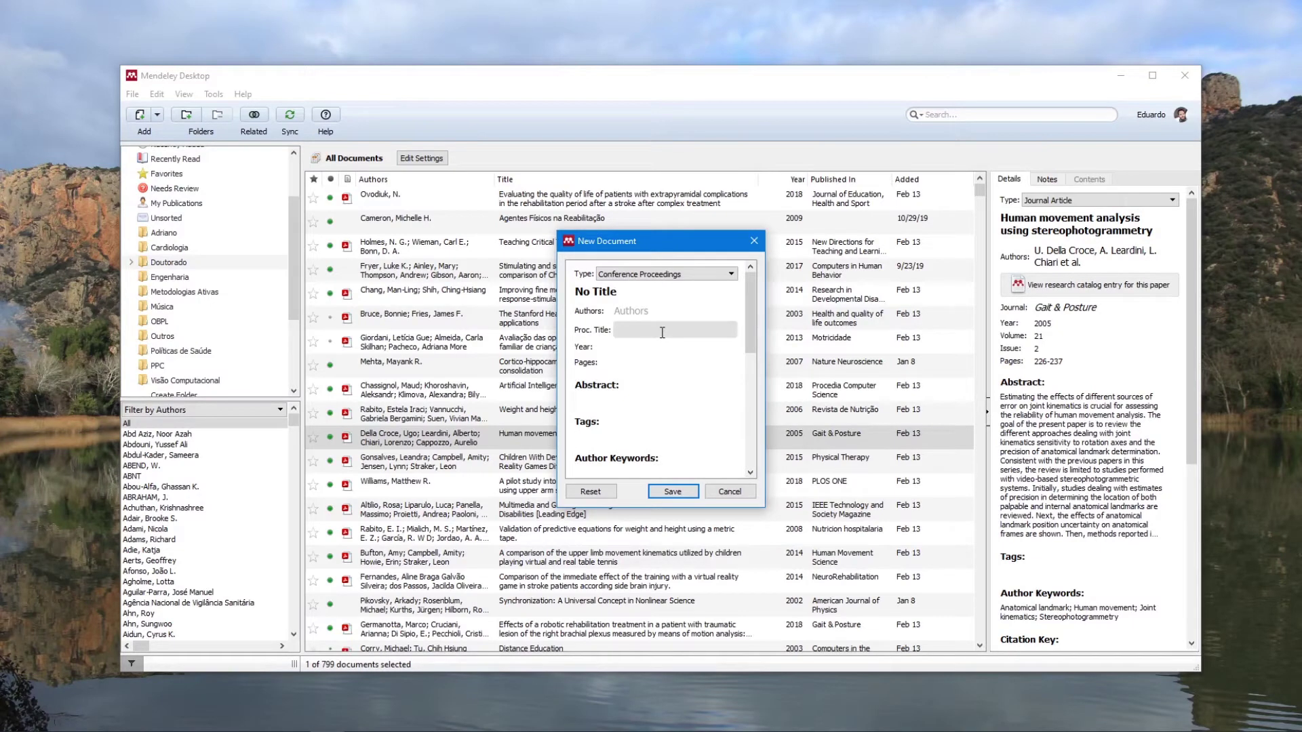
# - Examine the entry fields for the Report and Statute document types, and discard the new entry
pyautogui.click(676, 283)
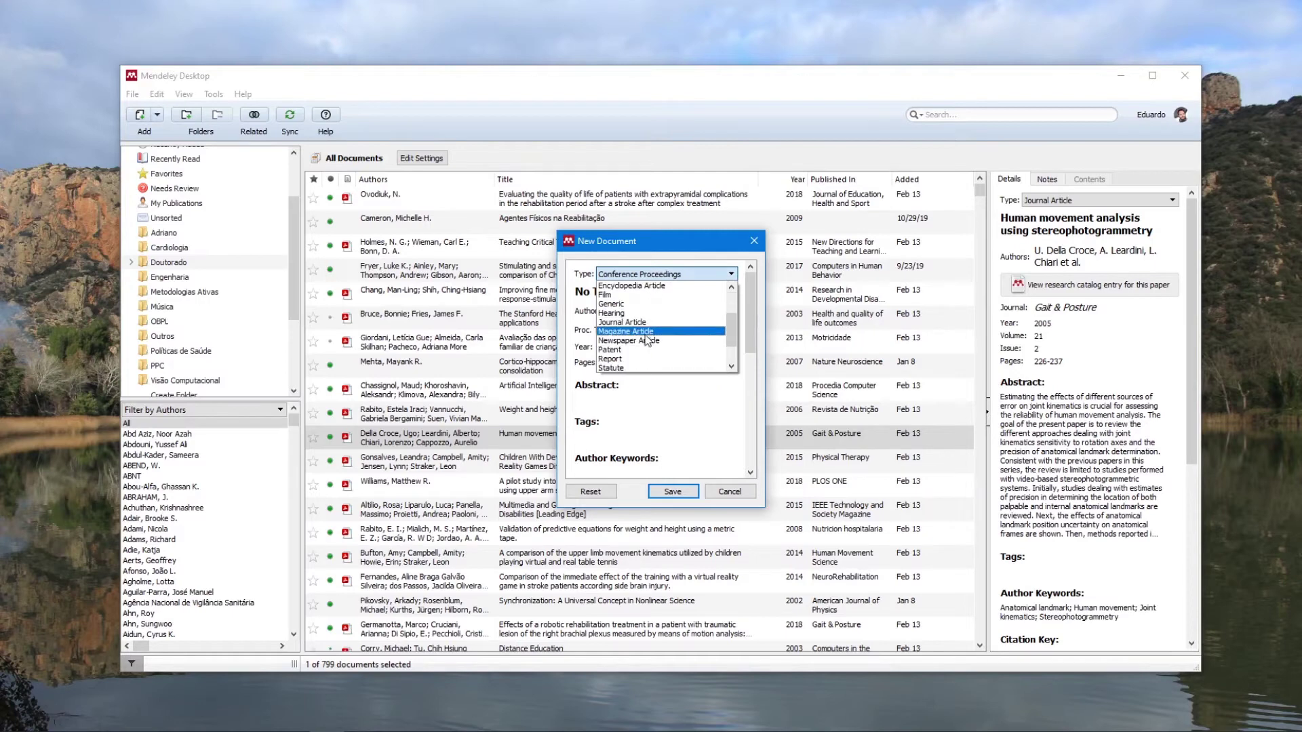
pyautogui.click(632, 357)
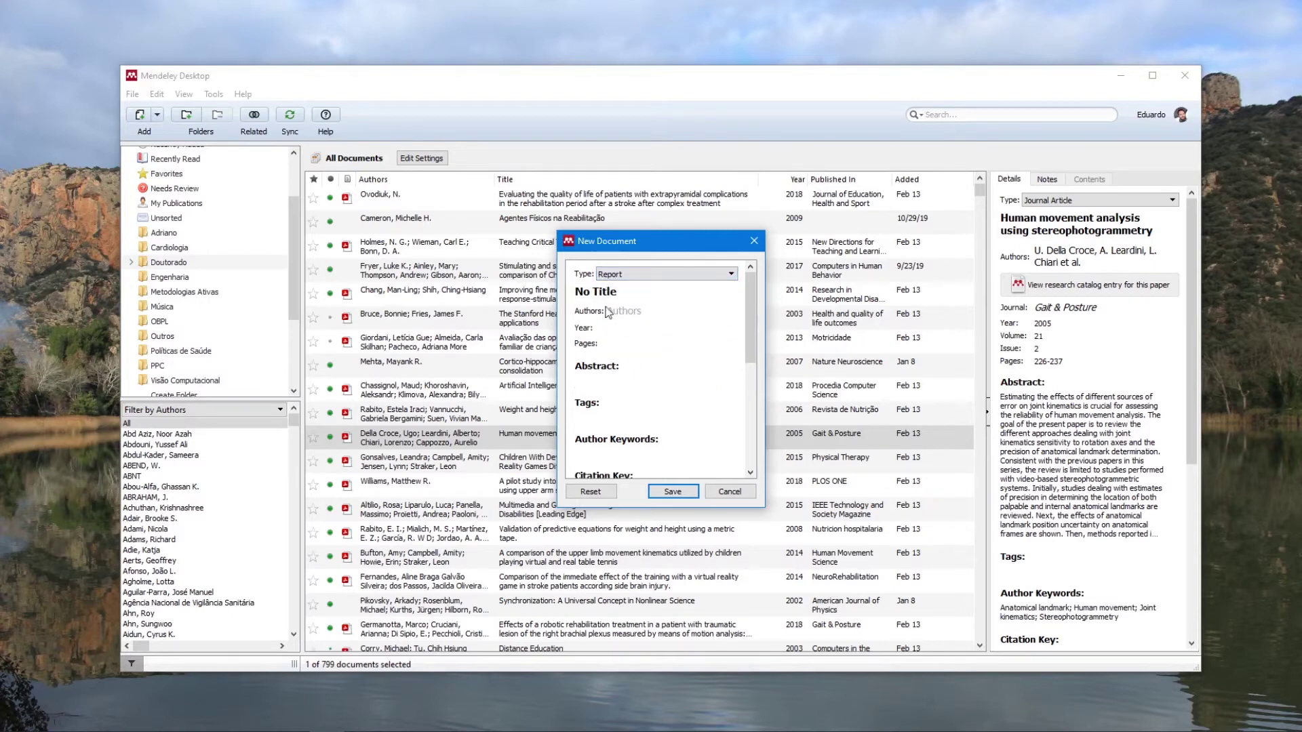
pyautogui.scroll(-5, 674, 407)
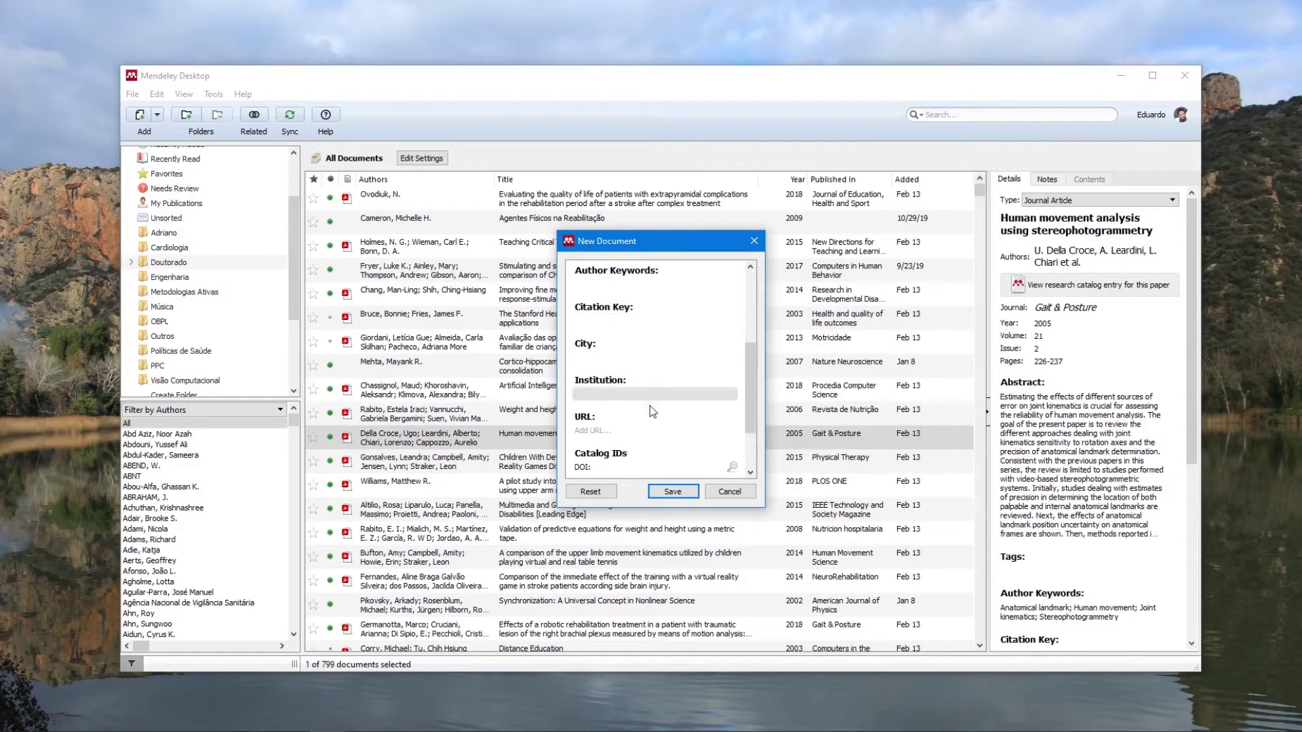
pyautogui.scroll(5, 692, 354)
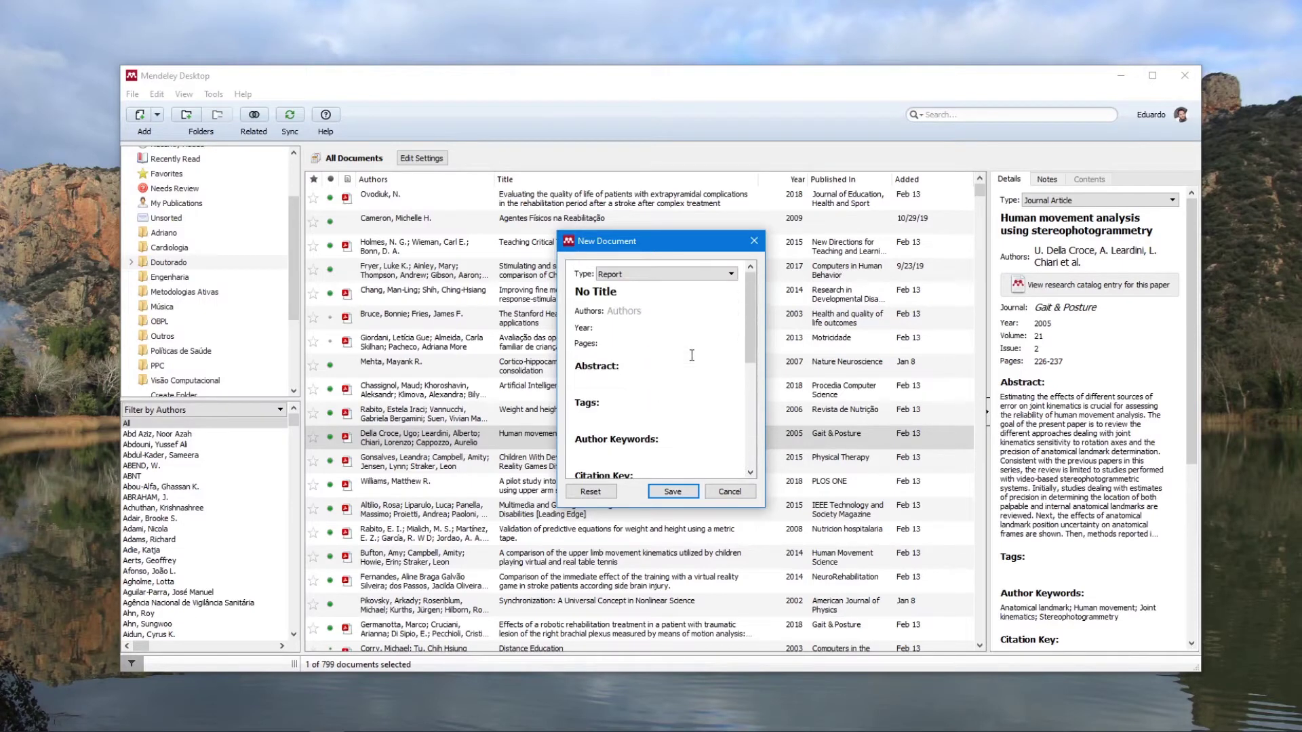
pyautogui.click(696, 275)
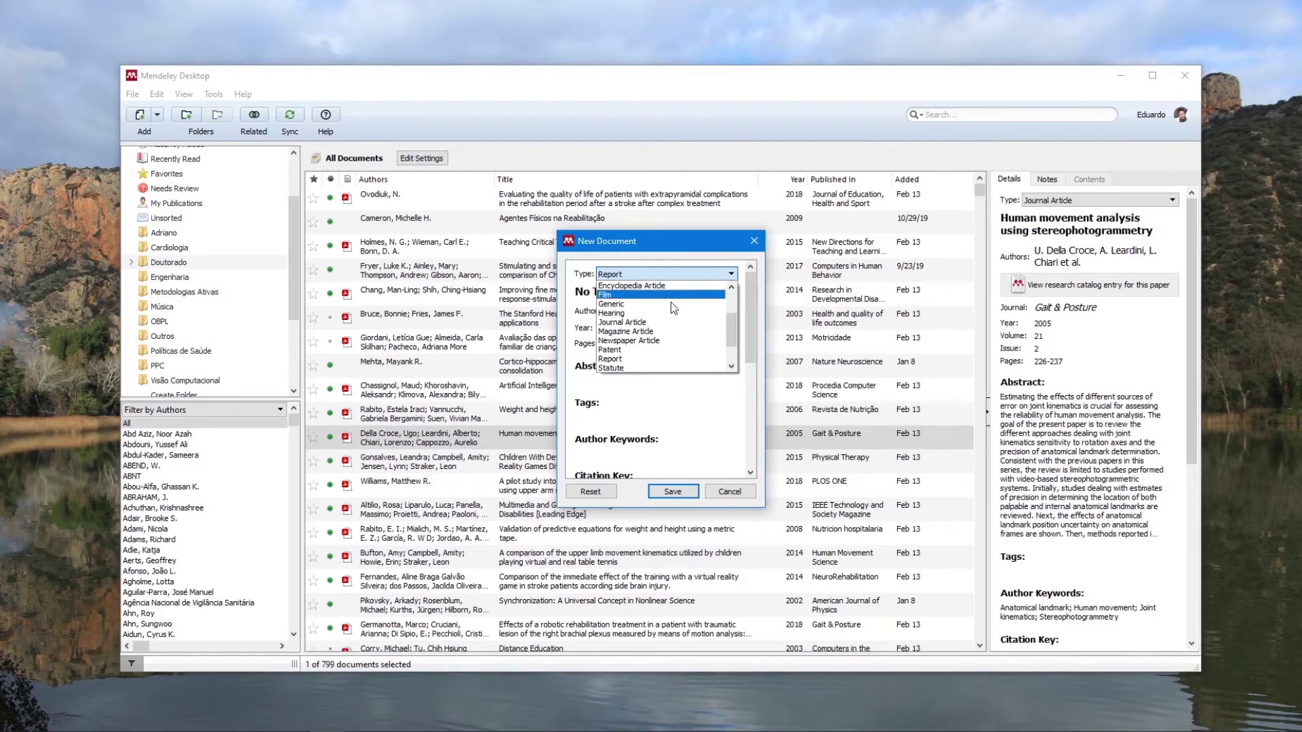
pyautogui.click(675, 368)
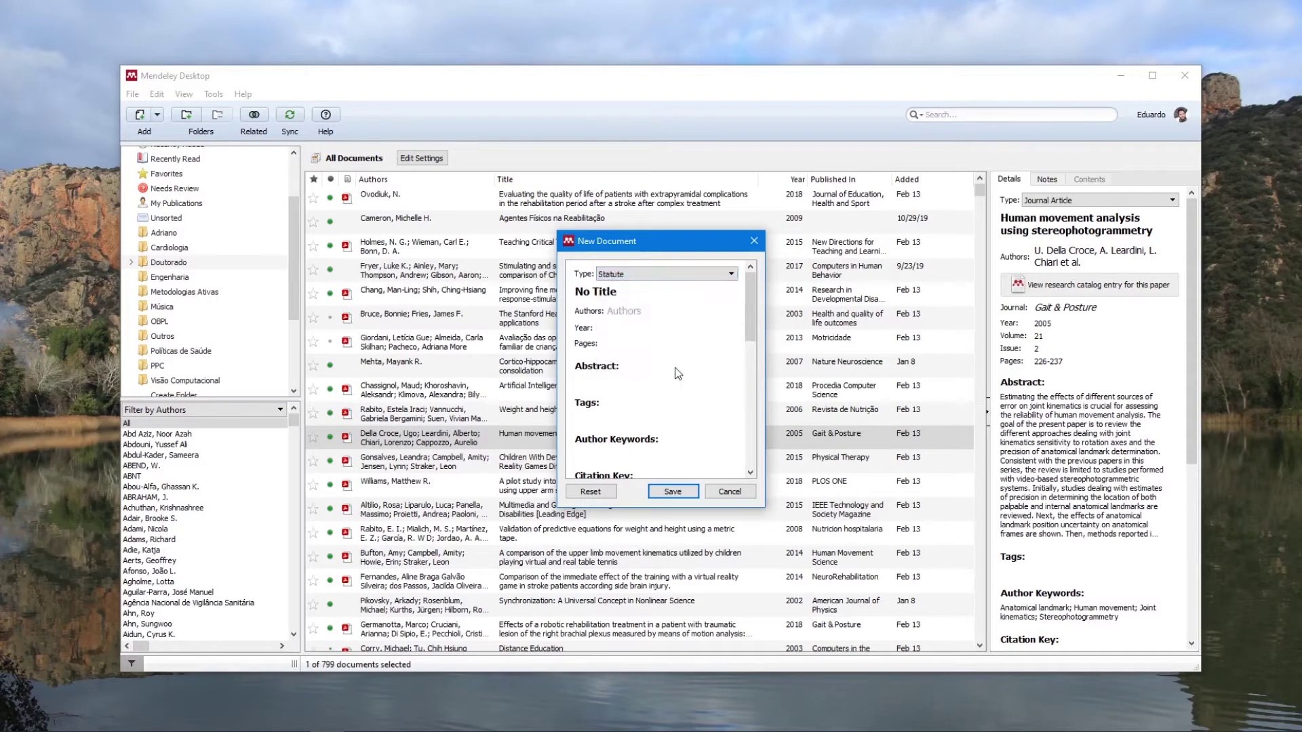
pyautogui.scroll(-4, 597, 369)
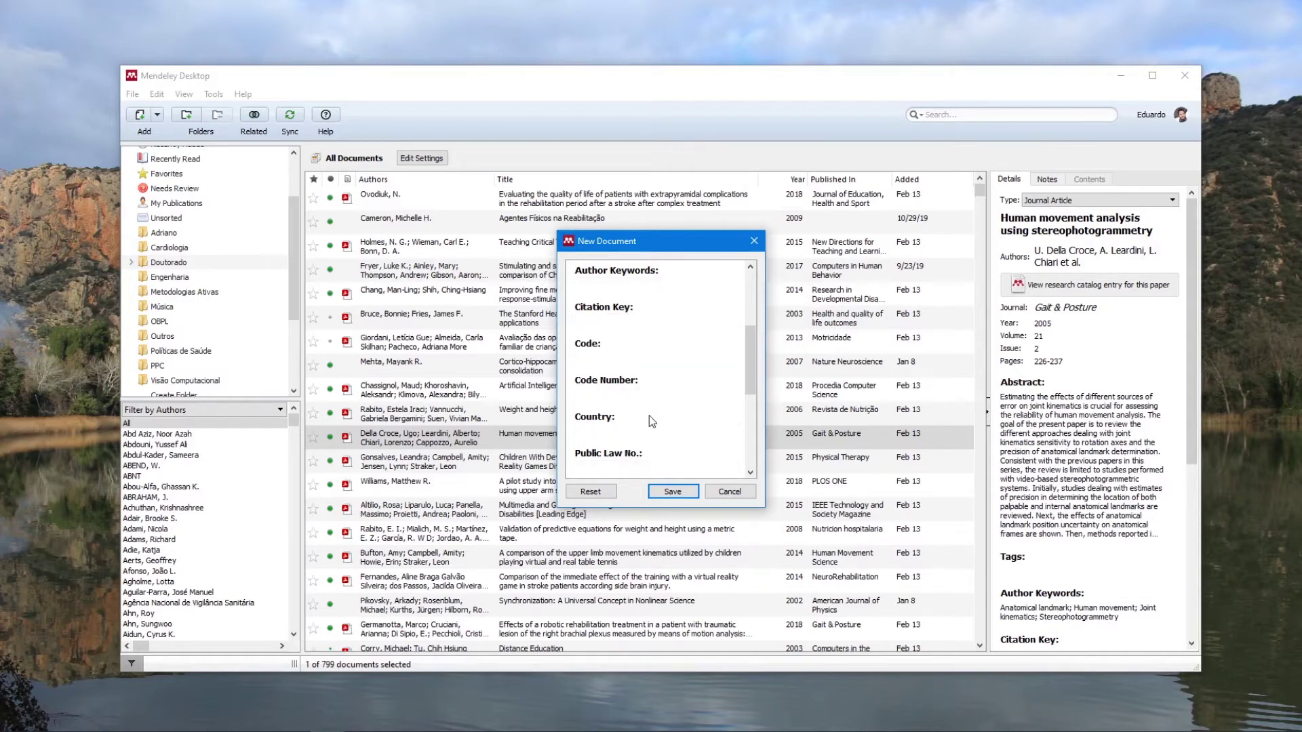
pyautogui.click(722, 497)
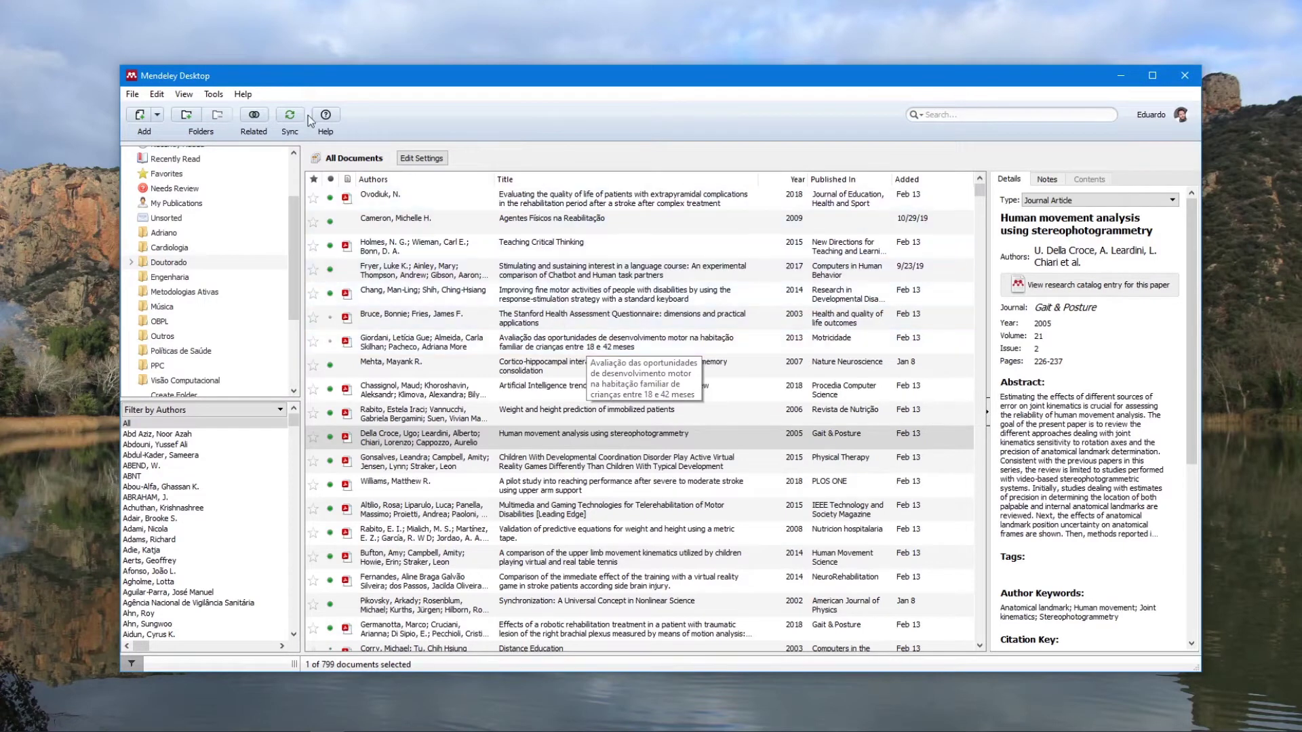
# - Examine the watched folders in Mendeley's options, down to the subfolders of Documentos
pyautogui.click(214, 97)
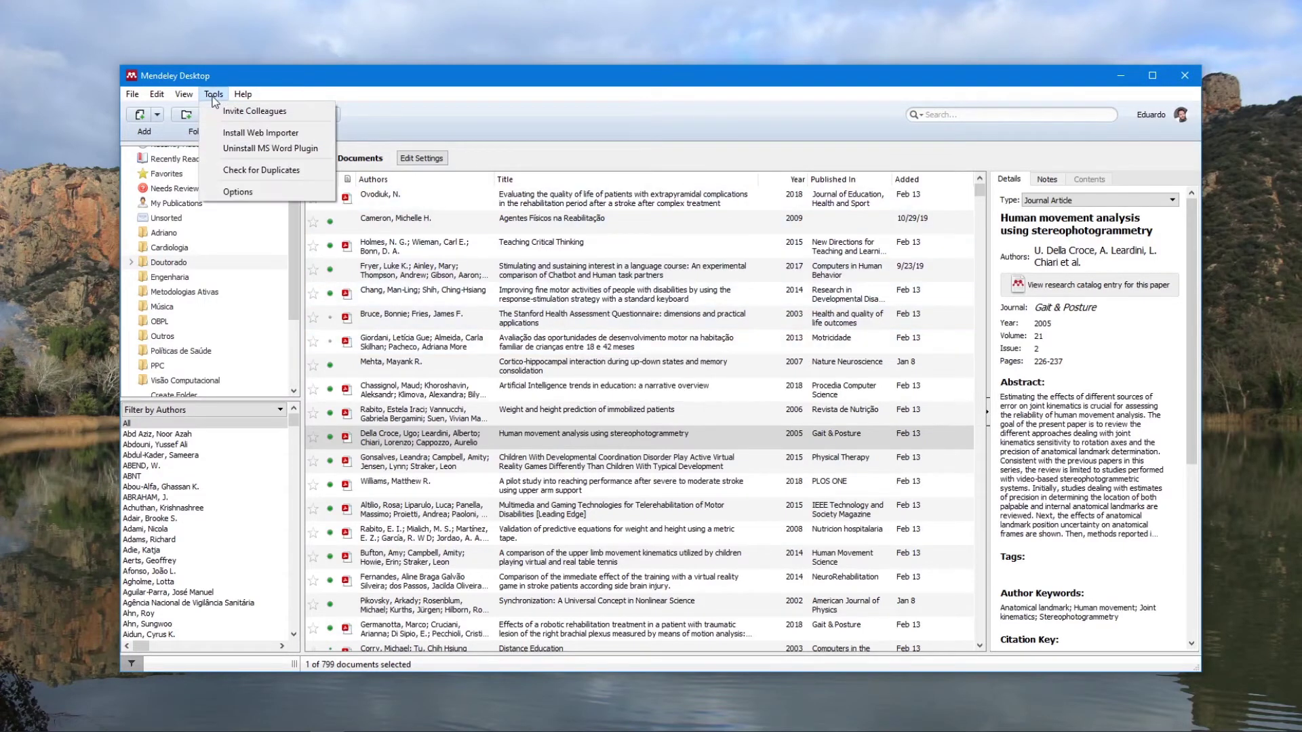
pyautogui.click(238, 193)
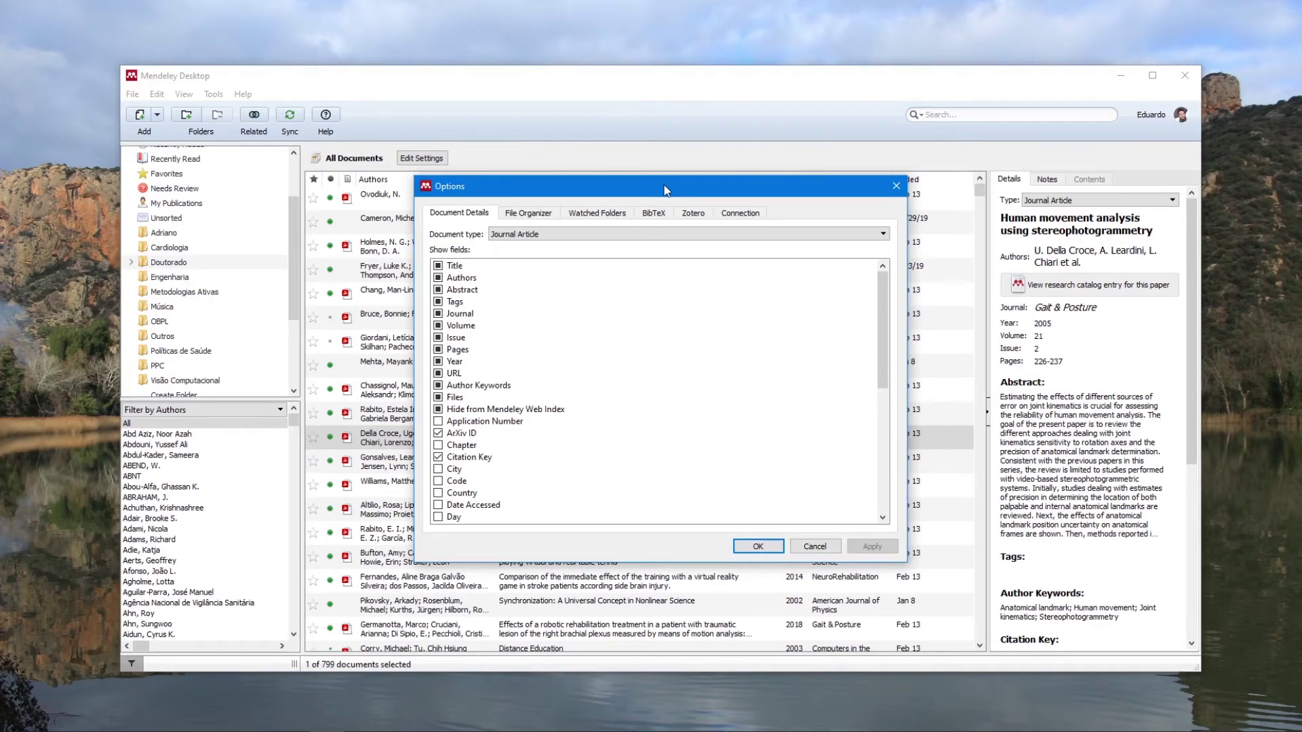
pyautogui.click(600, 221)
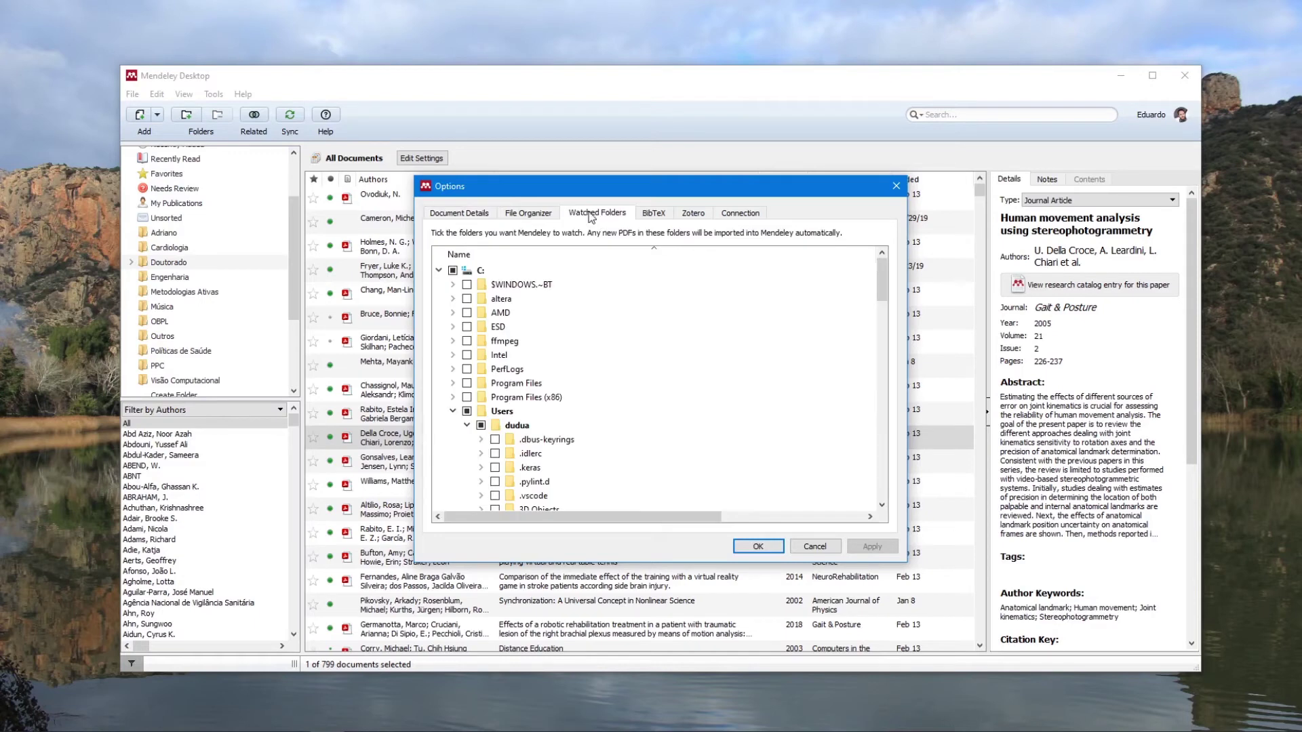
pyautogui.scroll(-5, 553, 426)
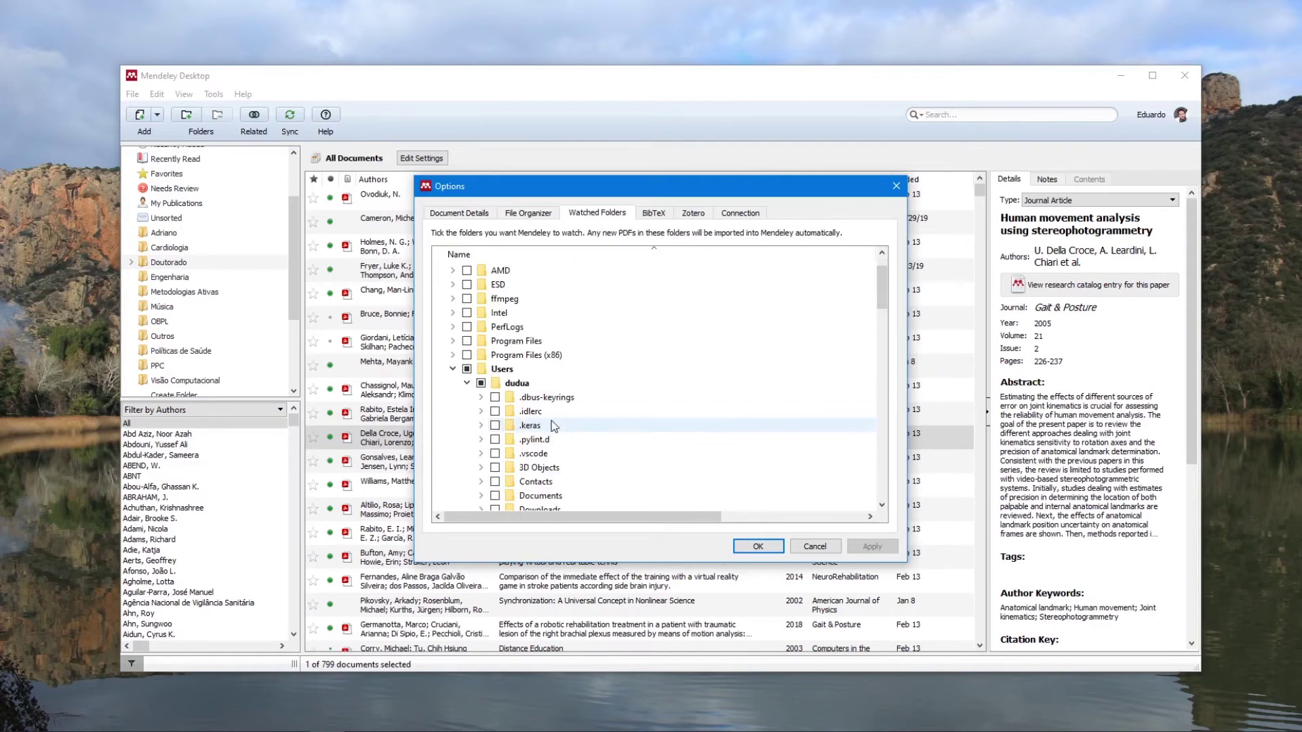
pyautogui.scroll(-4, 553, 425)
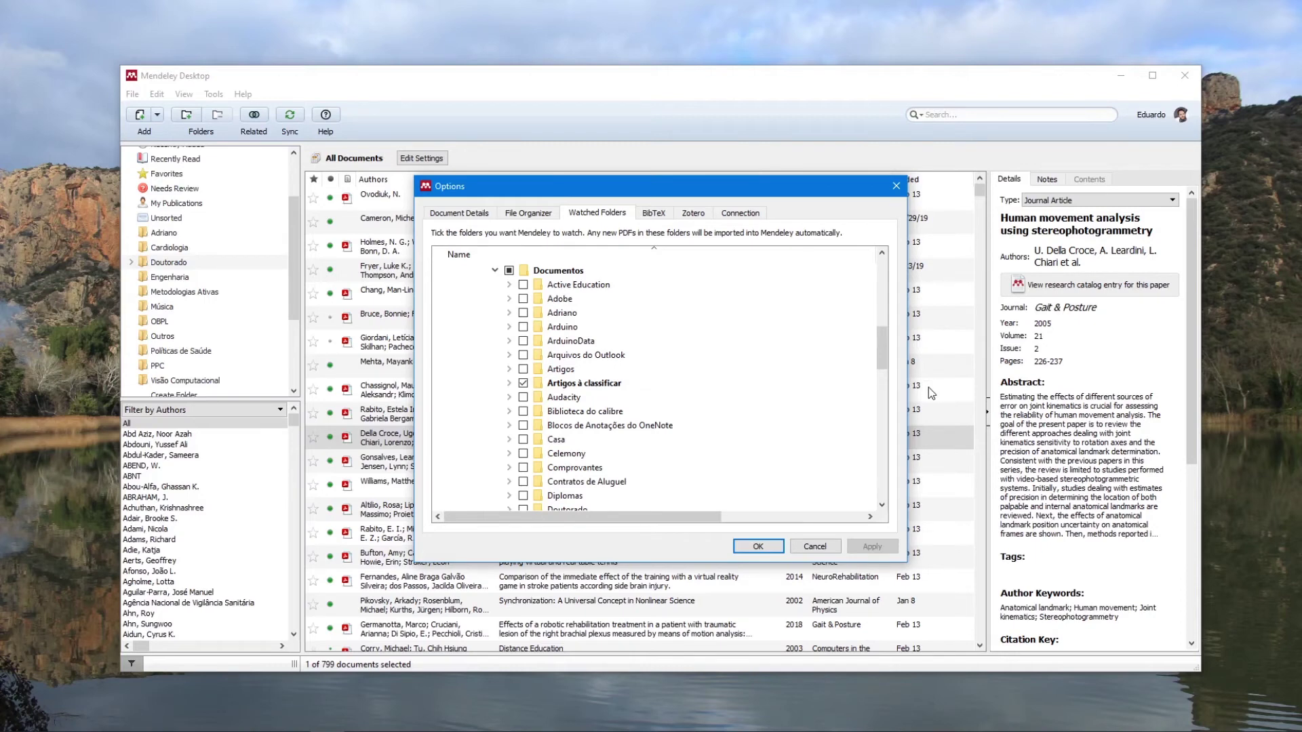
# - Review the File Organizer copy location and the BibTeX syncing options, and close the options without changing them
pyautogui.click(546, 216)
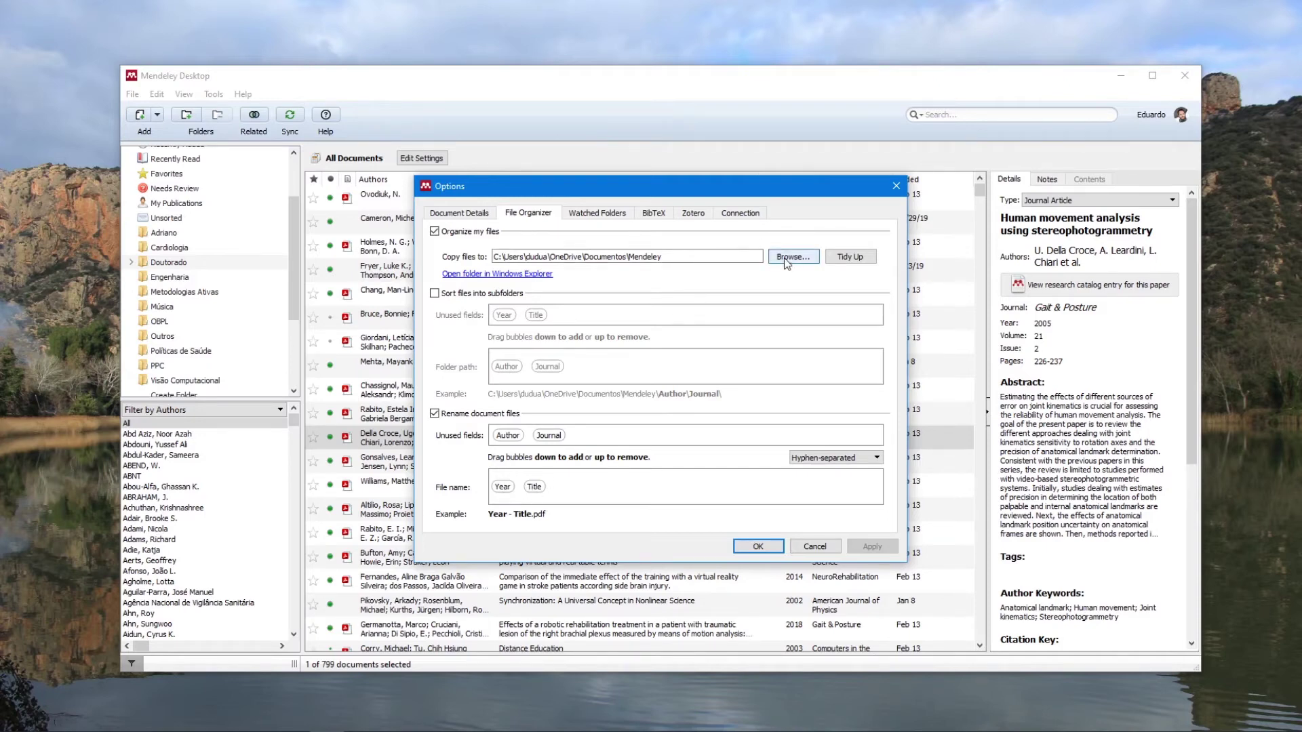
pyautogui.click(682, 255)
pyautogui.moveTo(683, 255); pyautogui.dragTo(472, 263)
pyautogui.click(476, 275)
pyautogui.click(653, 214)
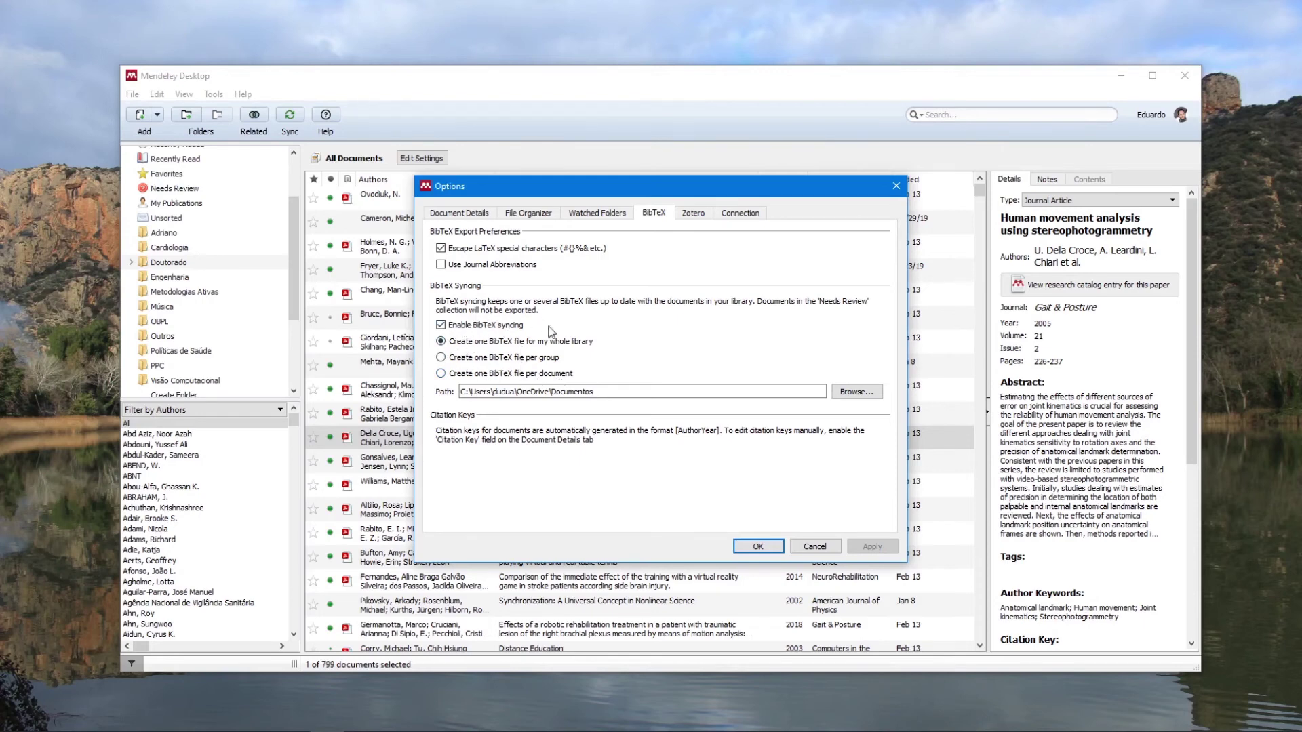
pyautogui.click(816, 546)
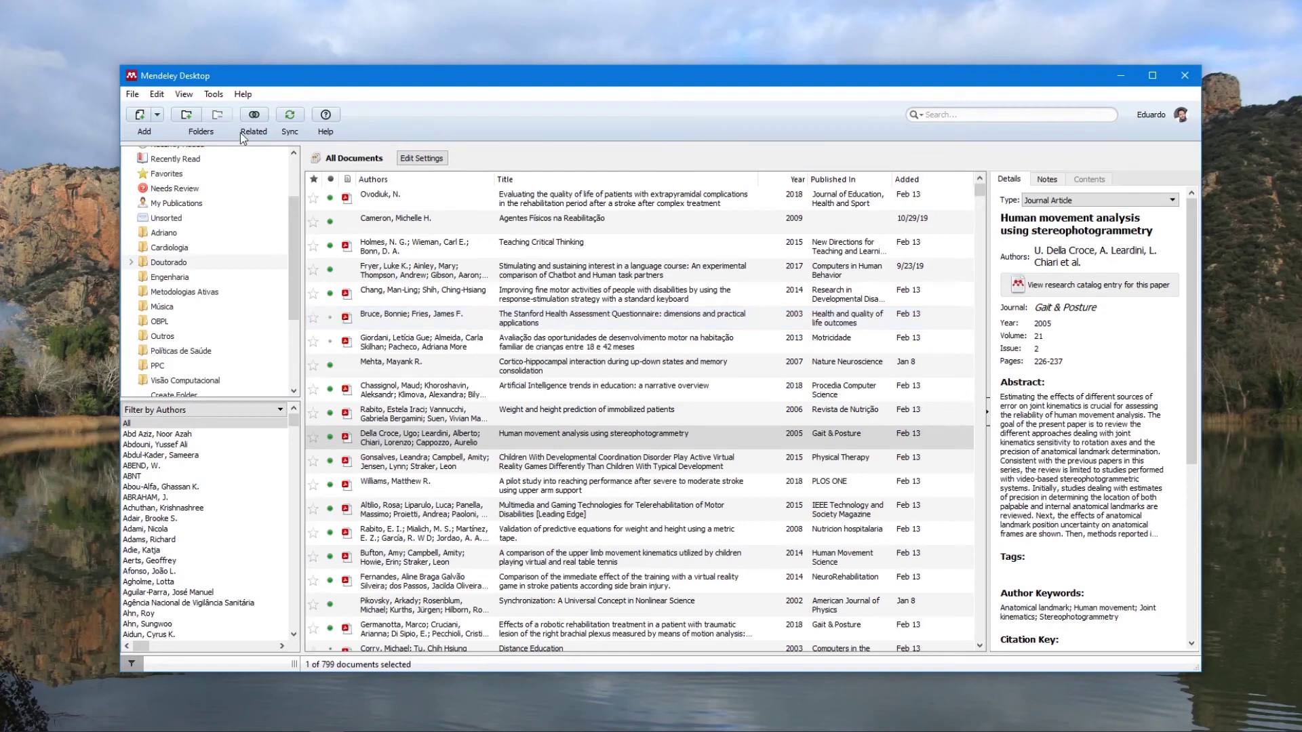
# - Export the 2003 article on the Stanford Health Assessment Questionnaire to the Desktop as the BibTeX file My Collection
pyautogui.rightClick(565, 322)
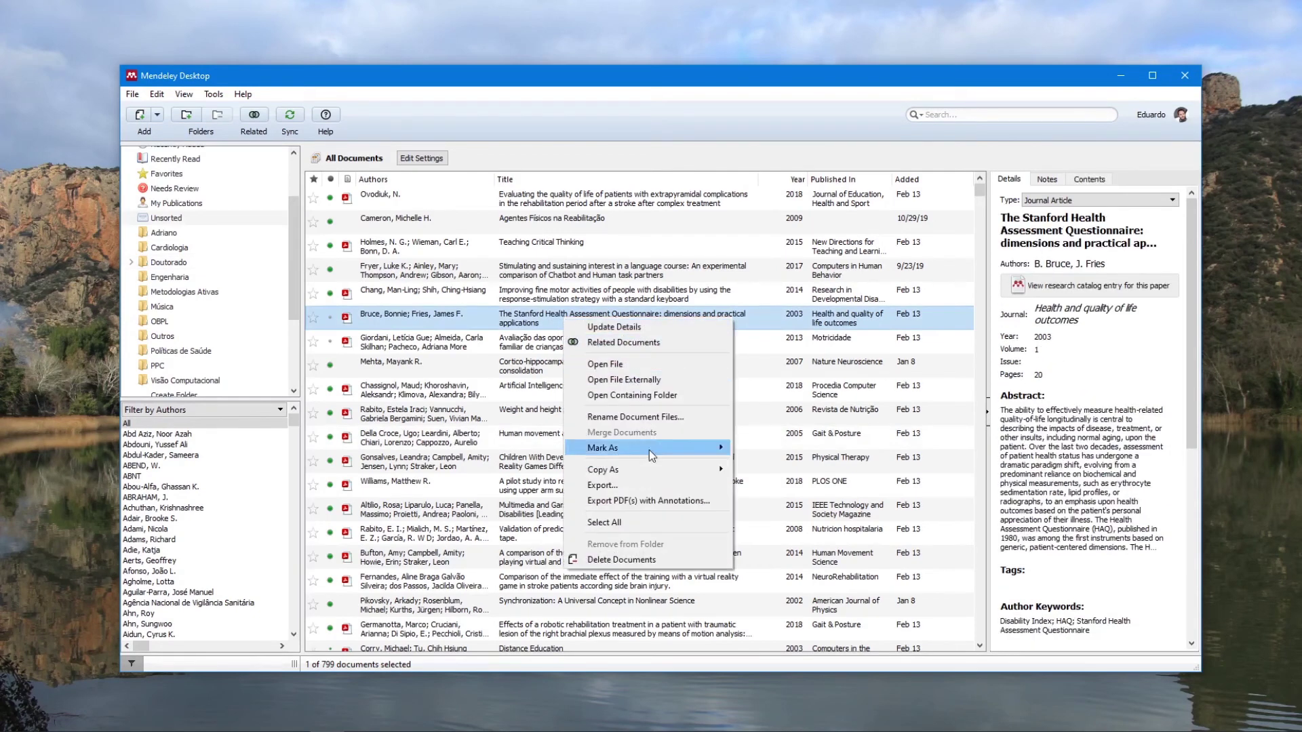
pyautogui.click(661, 487)
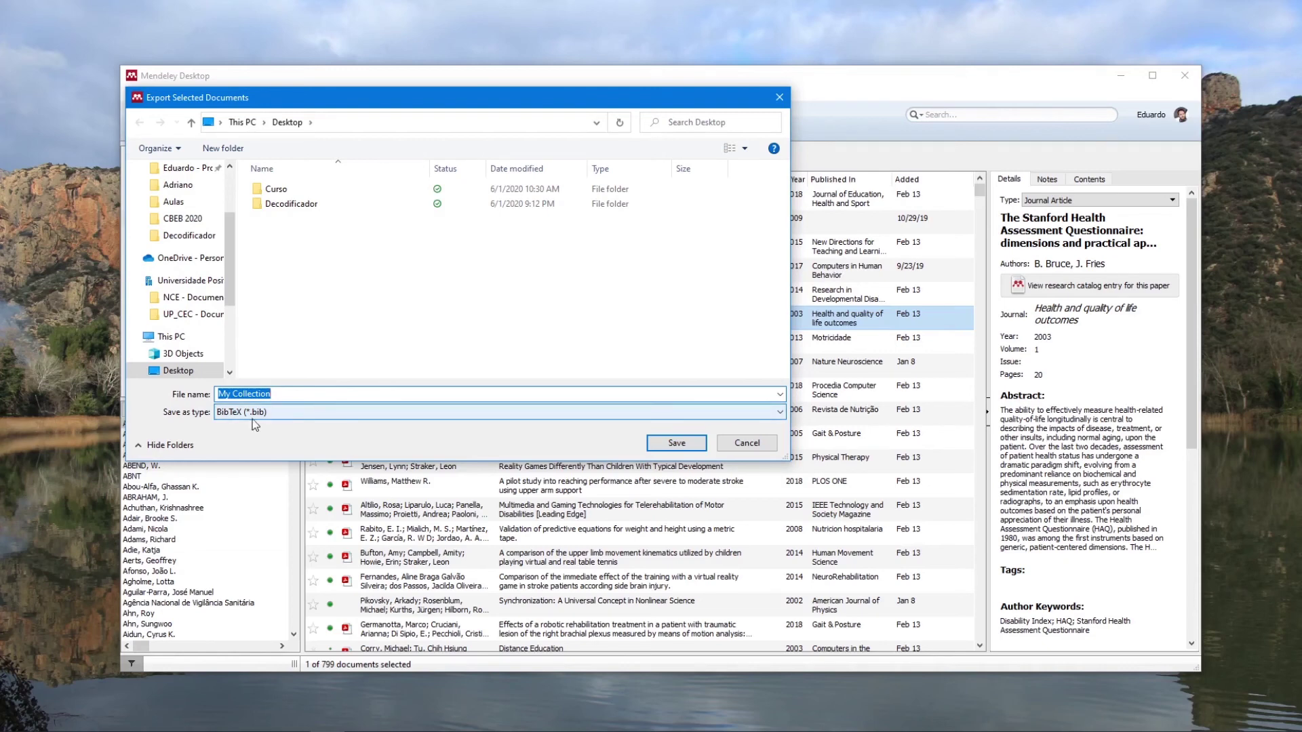
pyautogui.click(684, 444)
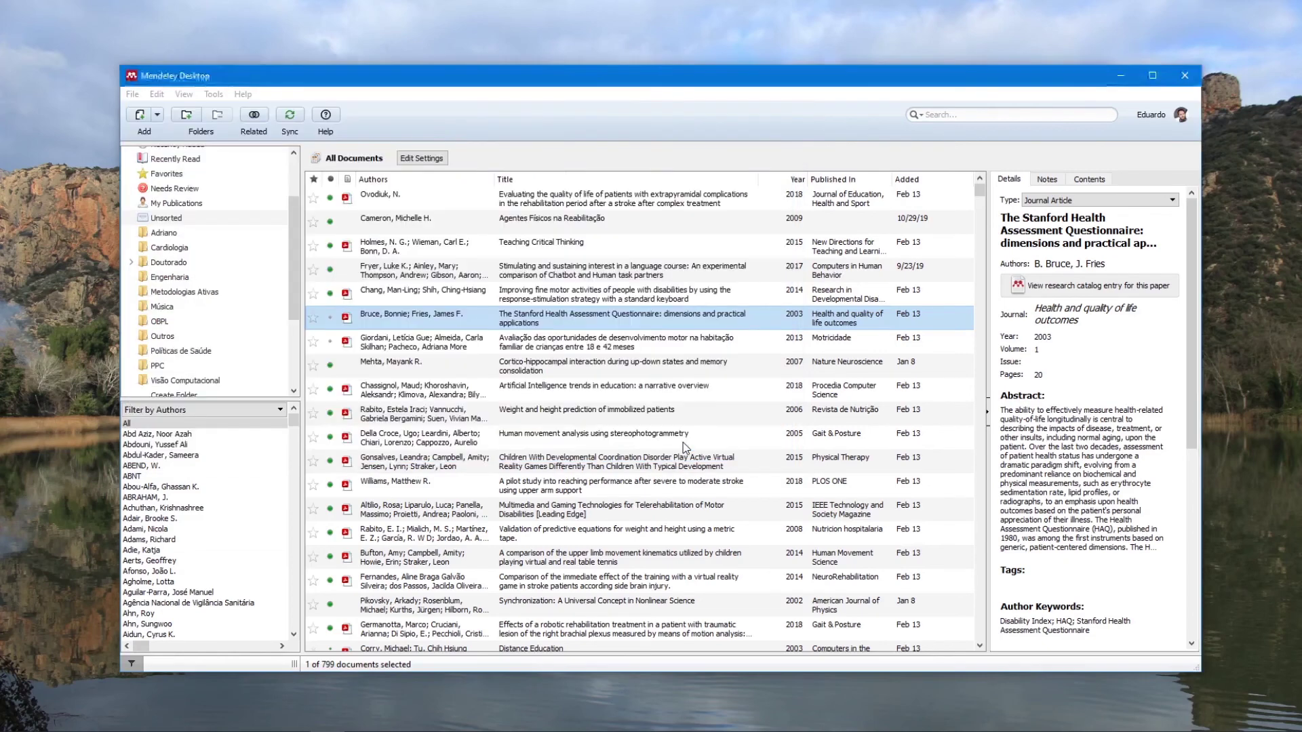
# - Switch to File Explorer at the Desktop folder and open My Collection.bib in Notepad without making it the default app
pyautogui.moveTo(154, 731)
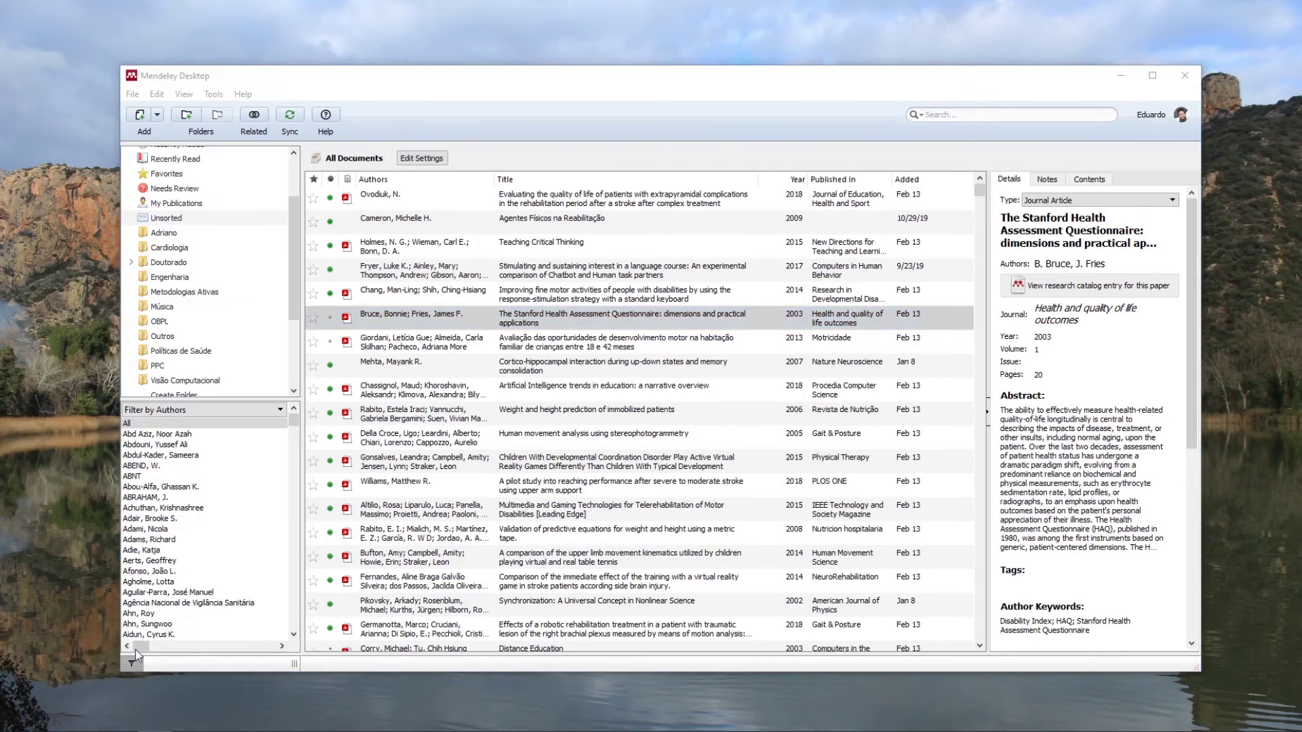
pyautogui.rightClick(156, 730)
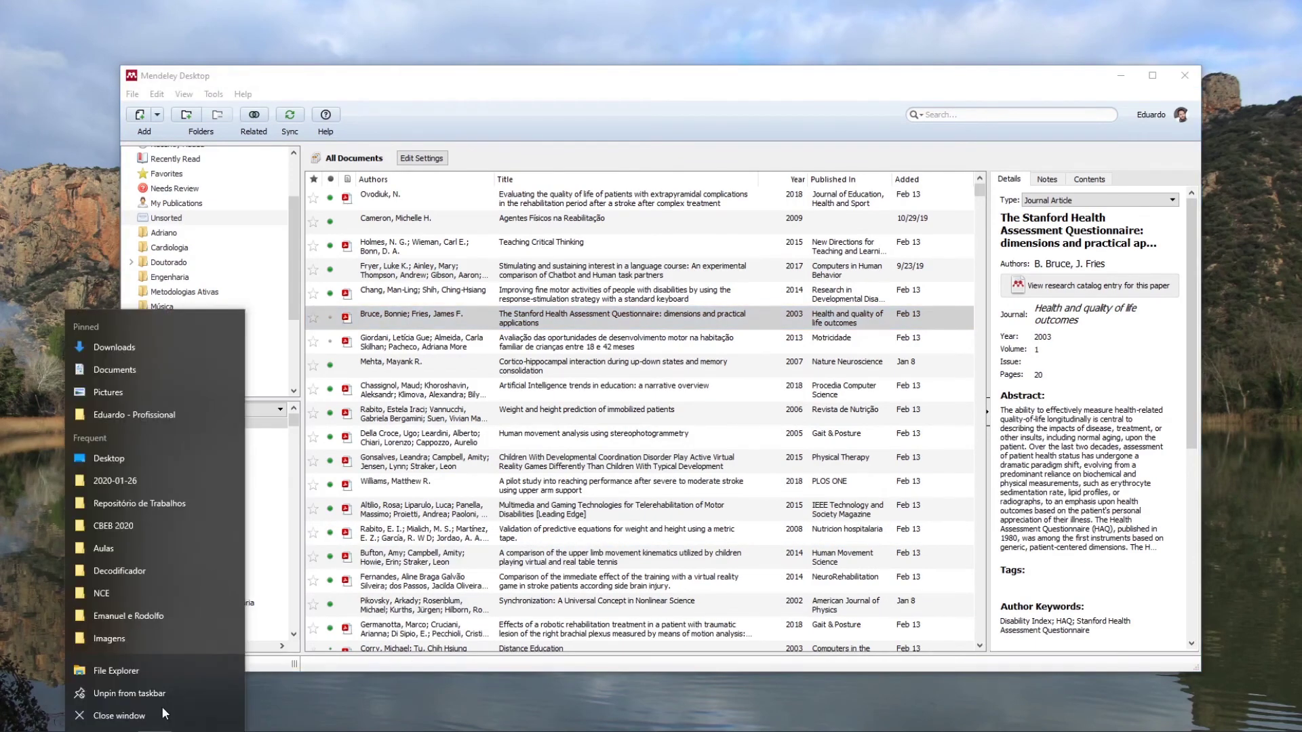
pyautogui.click(140, 487)
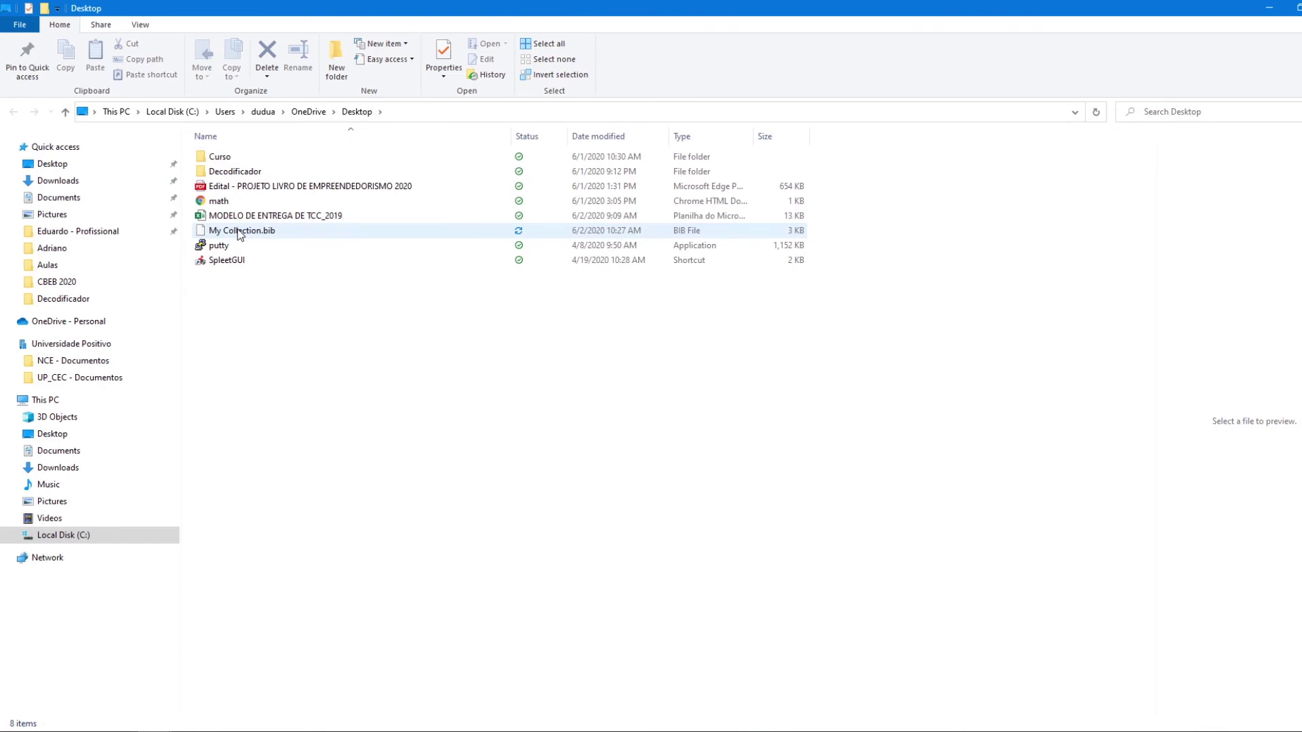
pyautogui.click(239, 232)
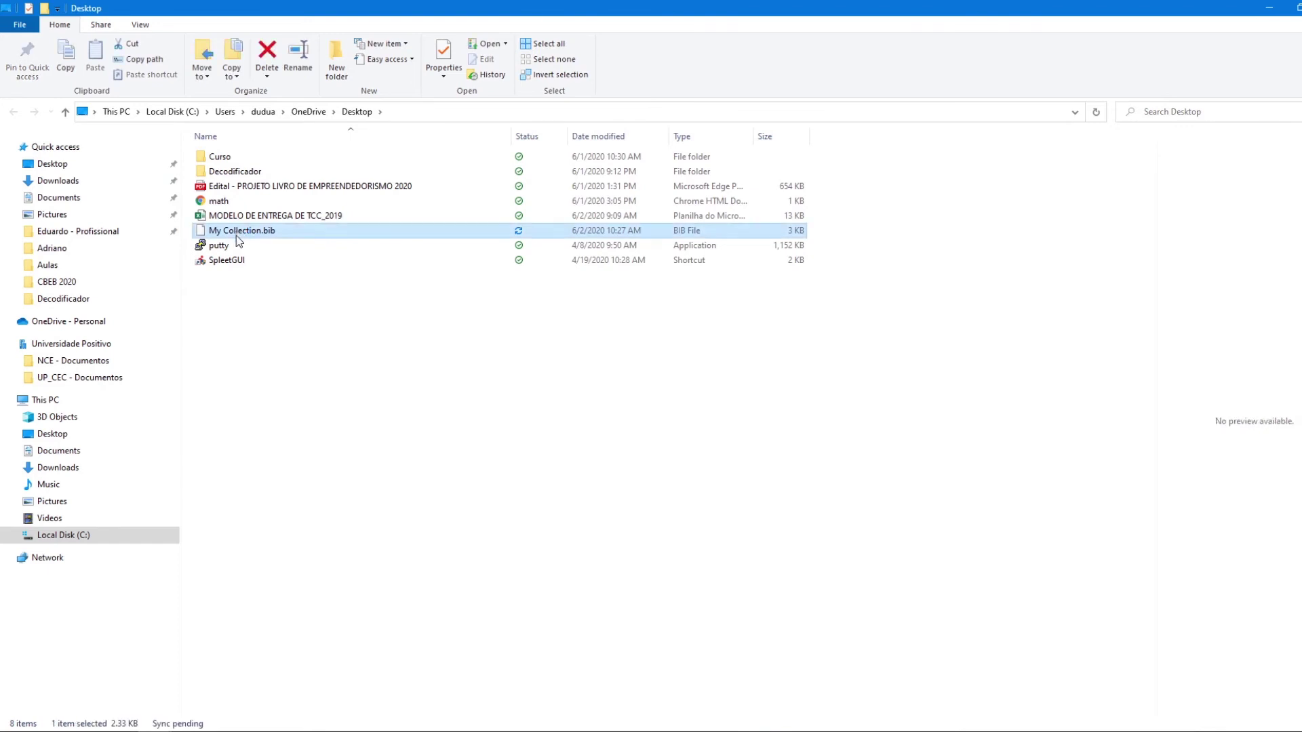
pyautogui.doubleClick(235, 232)
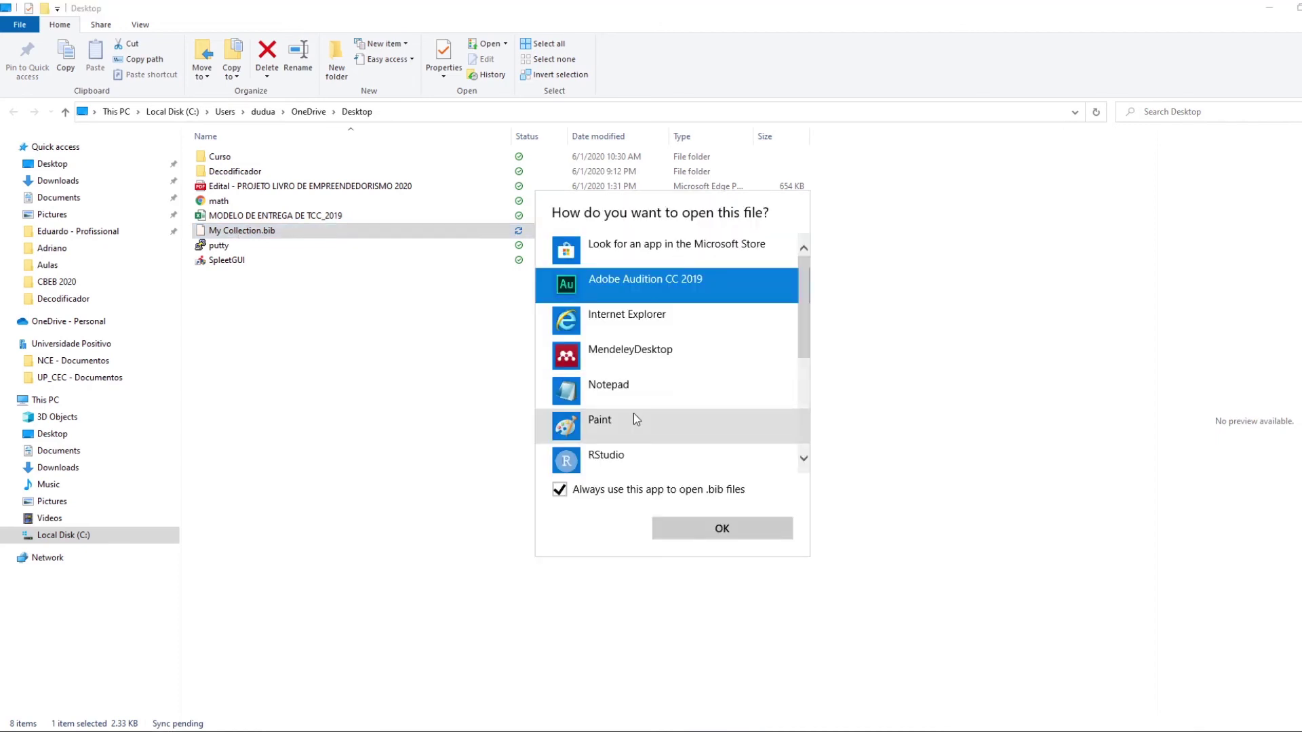
pyautogui.click(631, 388)
pyautogui.click(661, 491)
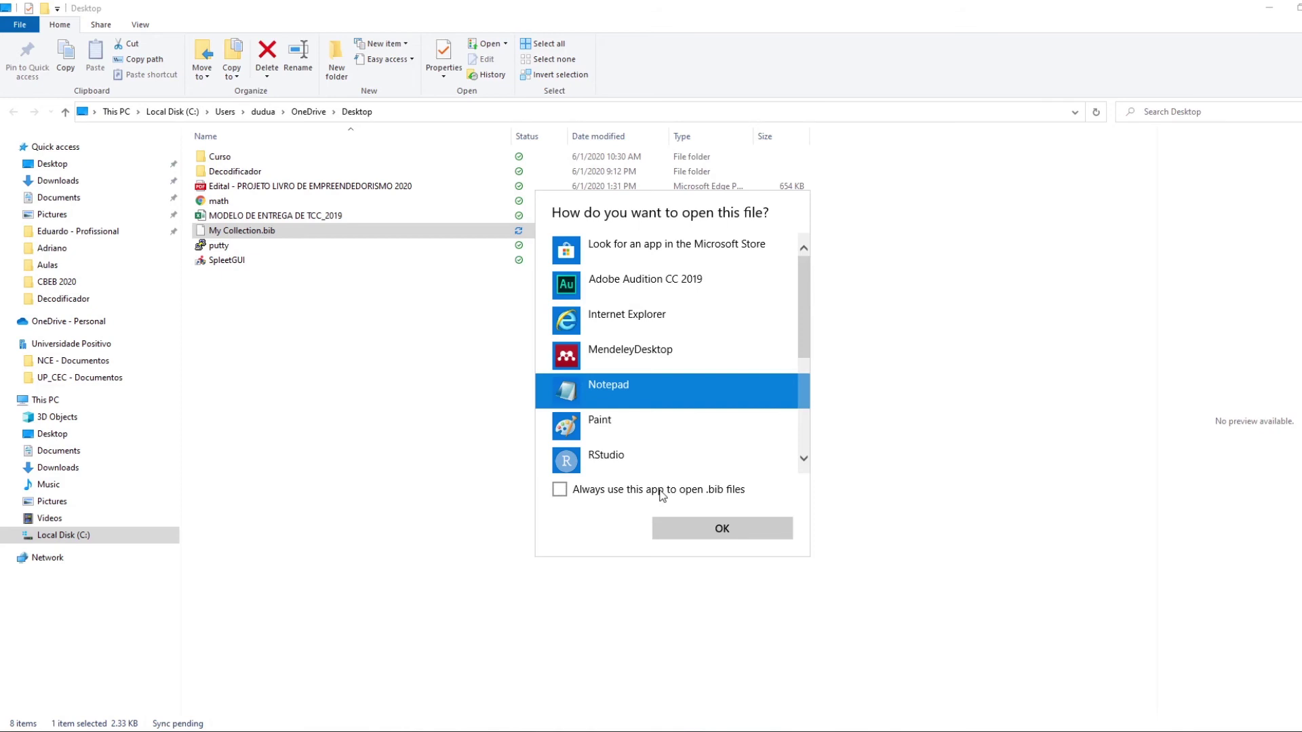
pyautogui.press('Return')
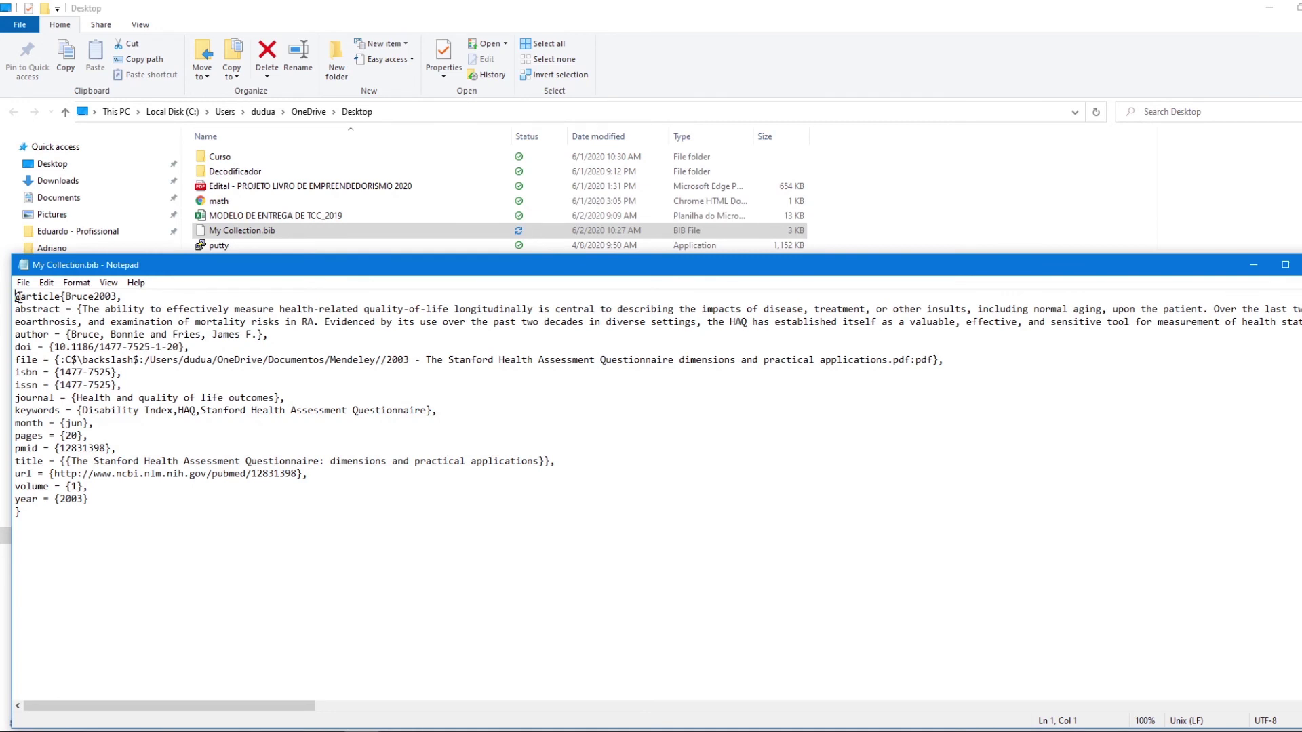
# - Examine the author, file, journal and keywords fields of the exported BibTeX entry, and close Notepad and the Desktop folder
pyautogui.moveTo(18, 297); pyautogui.dragTo(76, 338)
pyautogui.moveTo(26, 360); pyautogui.dragTo(88, 398)
pyautogui.moveTo(44, 411); pyautogui.dragTo(117, 411)
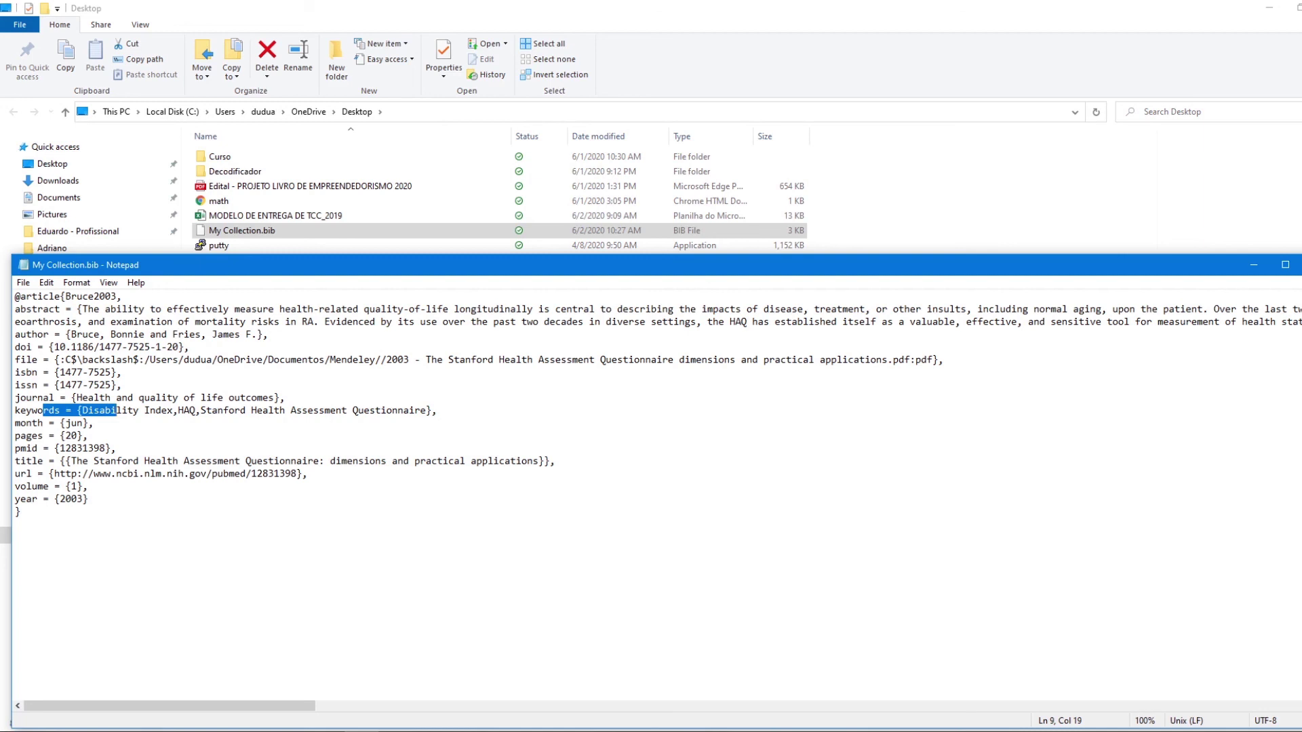
pyautogui.hotkey('alt', 'F4')
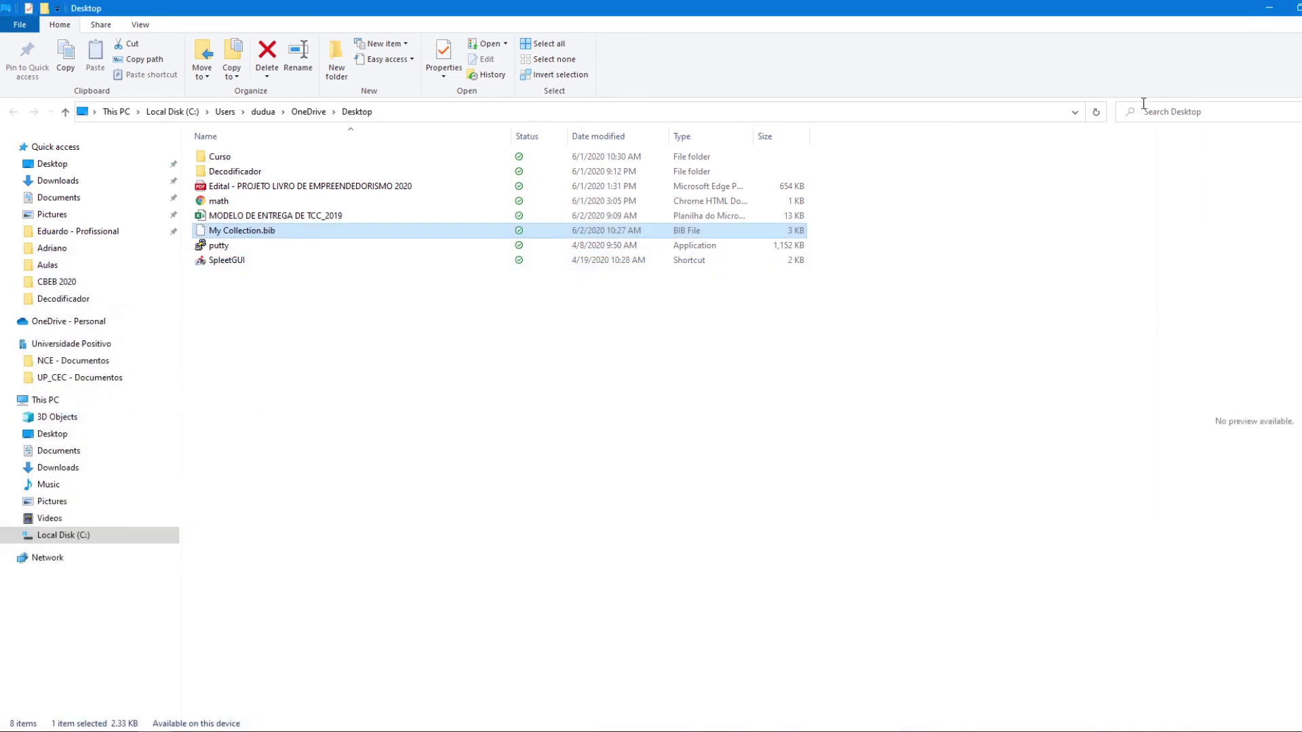
pyautogui.hotkey('alt', 'F4')
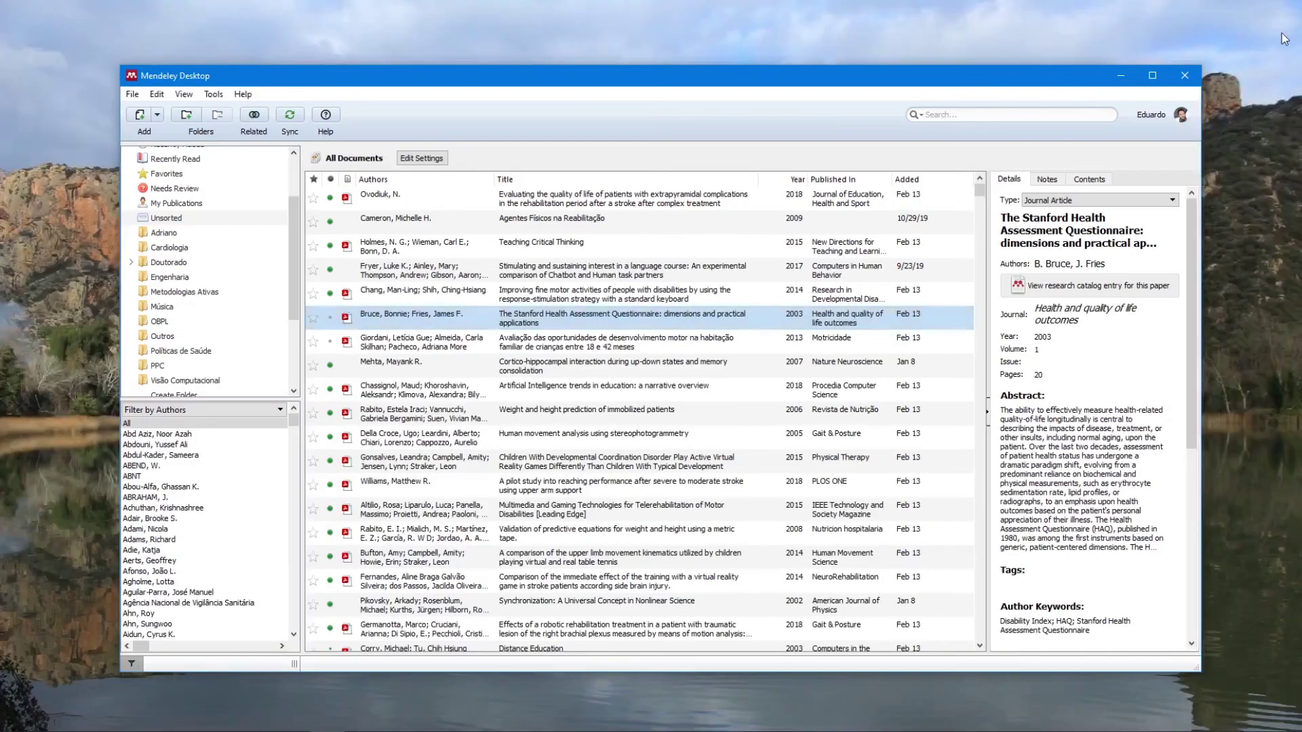